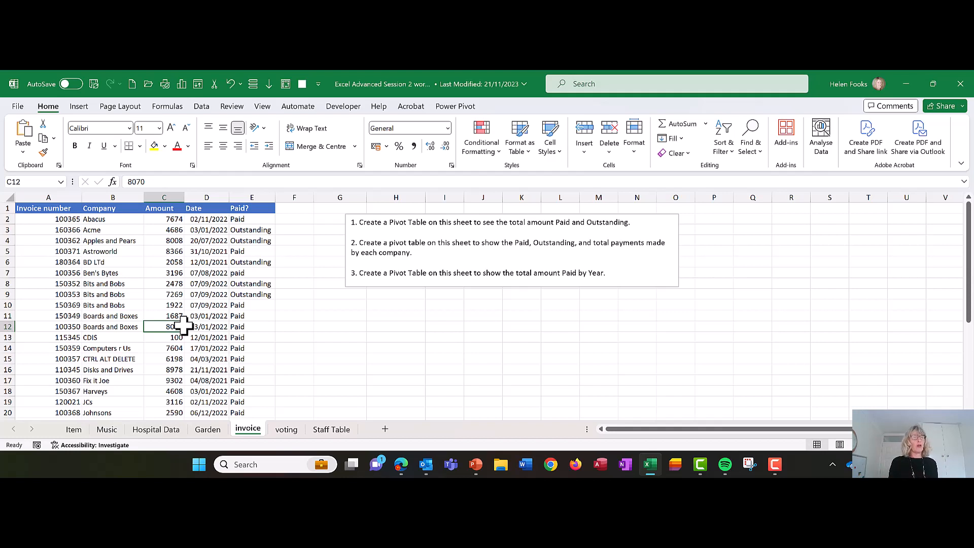
Convert the invoice data in A1:E35 into a table with headers.
key("ctrl+t")
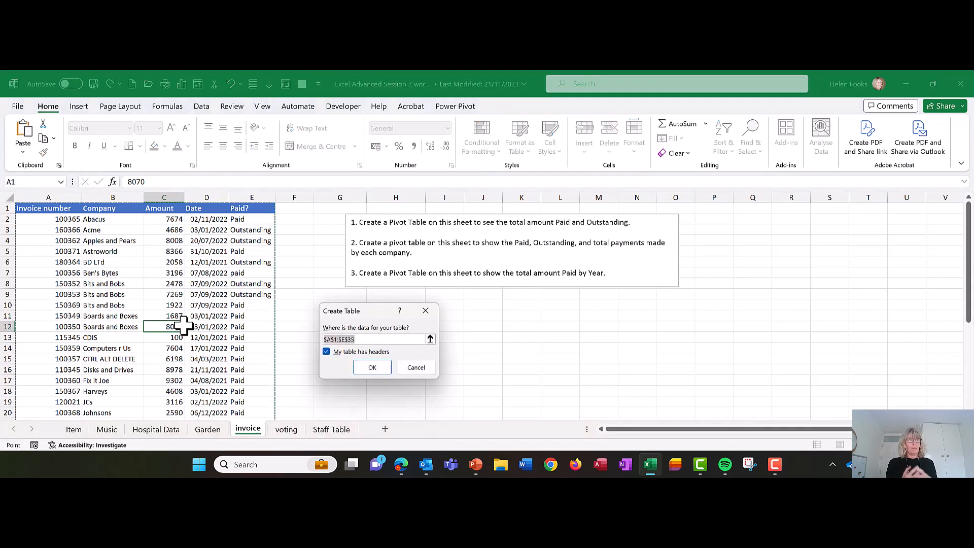
key("Return")
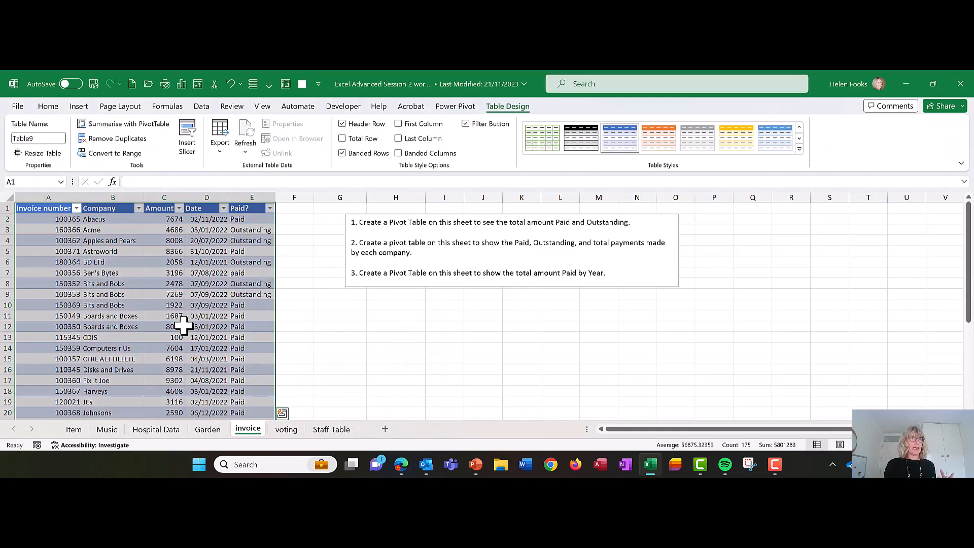
left_click(183, 327)
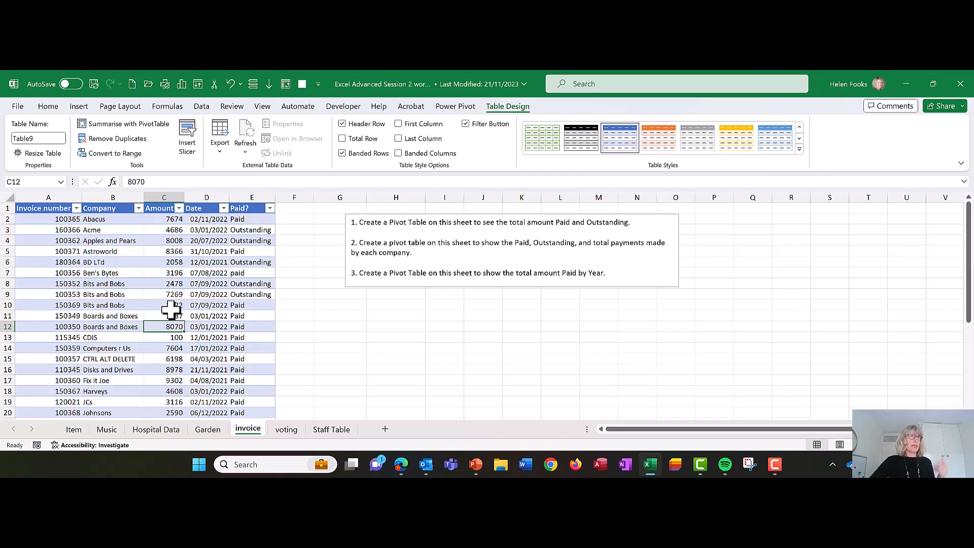
Insert a PivotTable based on the invoice table, placed on the existing worksheet at cell G10 of the invoice sheet.
left_click(79, 107)
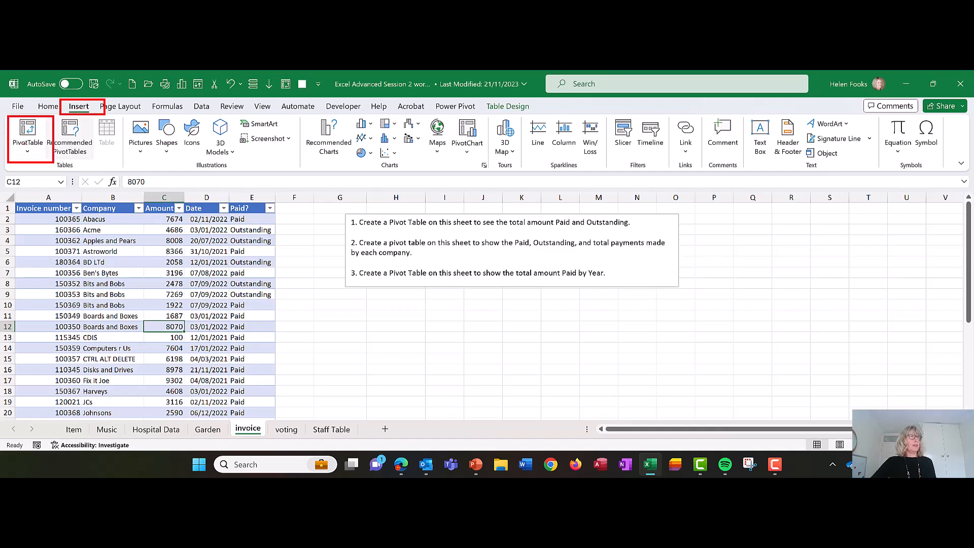
left_click(28, 133)
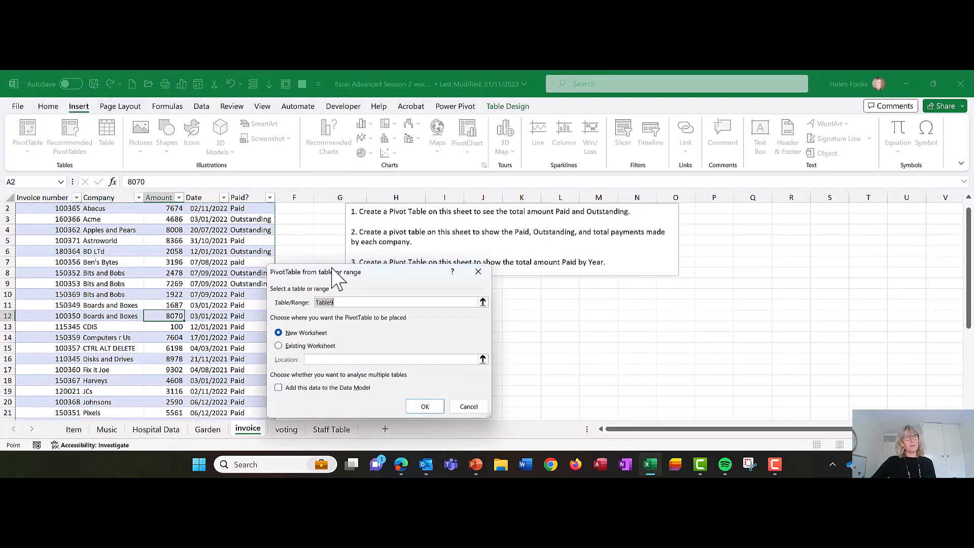
left_click_drag(333, 270, 223, 205)
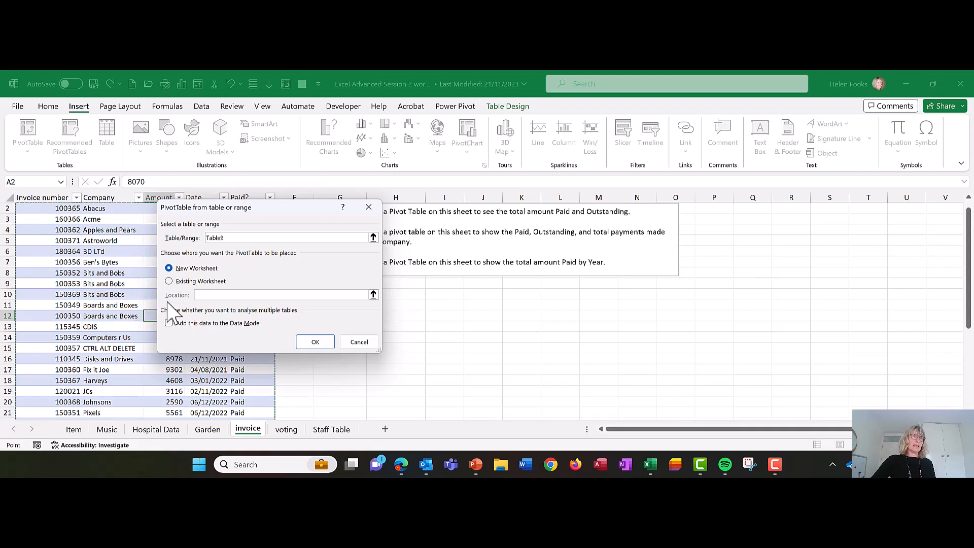
left_click(175, 282)
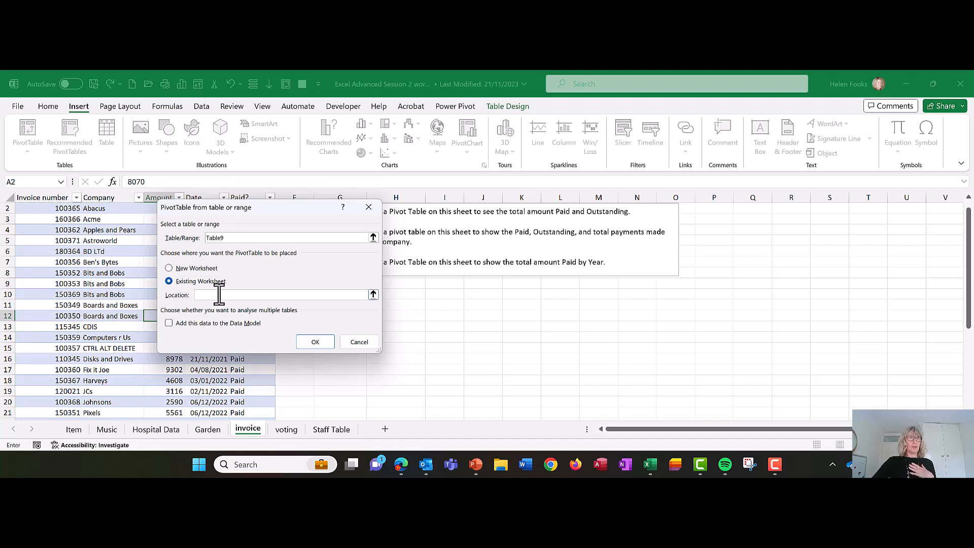
left_click_drag(298, 213, 540, 209)
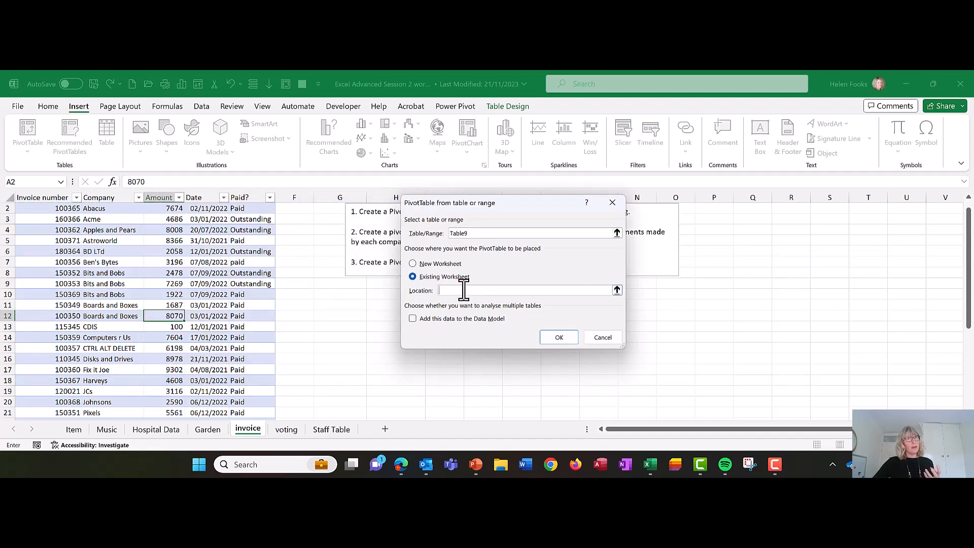
left_click(349, 296)
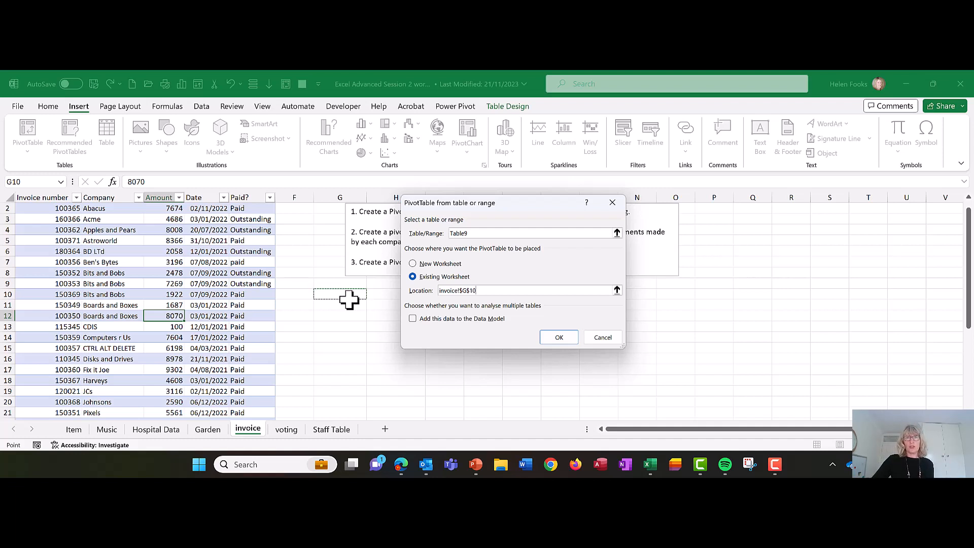
left_click(567, 341)
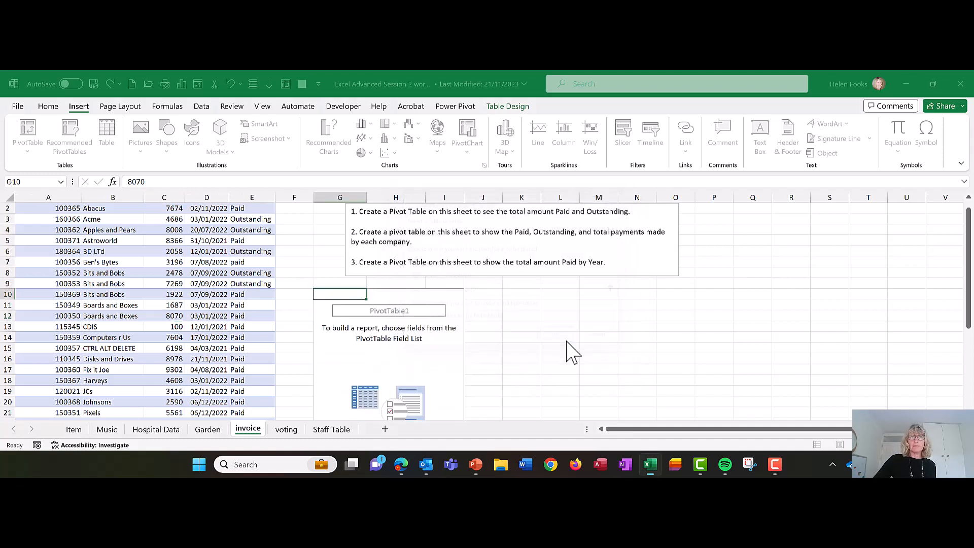
left_click_drag(364, 236, 966, 246)
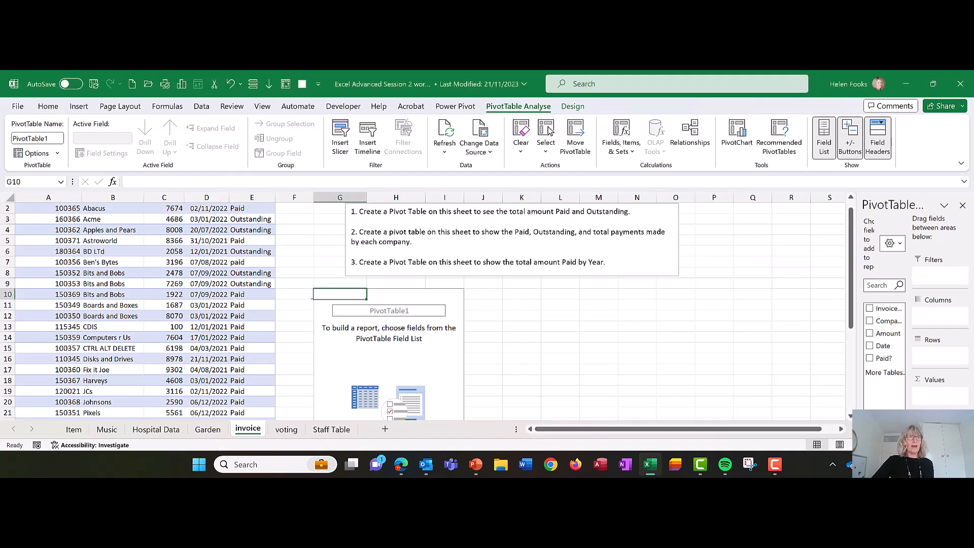
left_click_drag(306, 287, 509, 395)
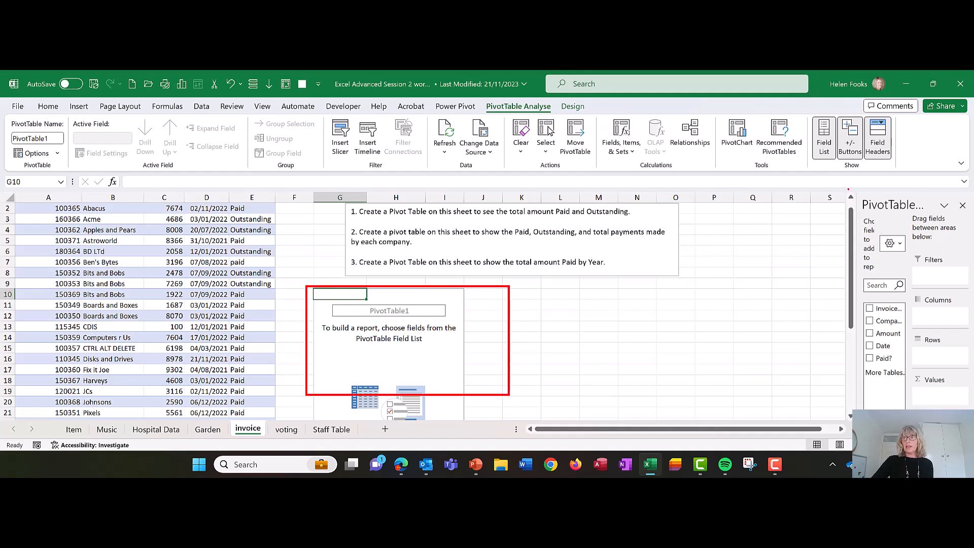
mouse_move(848, 190)
left_mouse_down()
mouse_move(948, 413)
mouse_move(969, 423)
left_mouse_up()
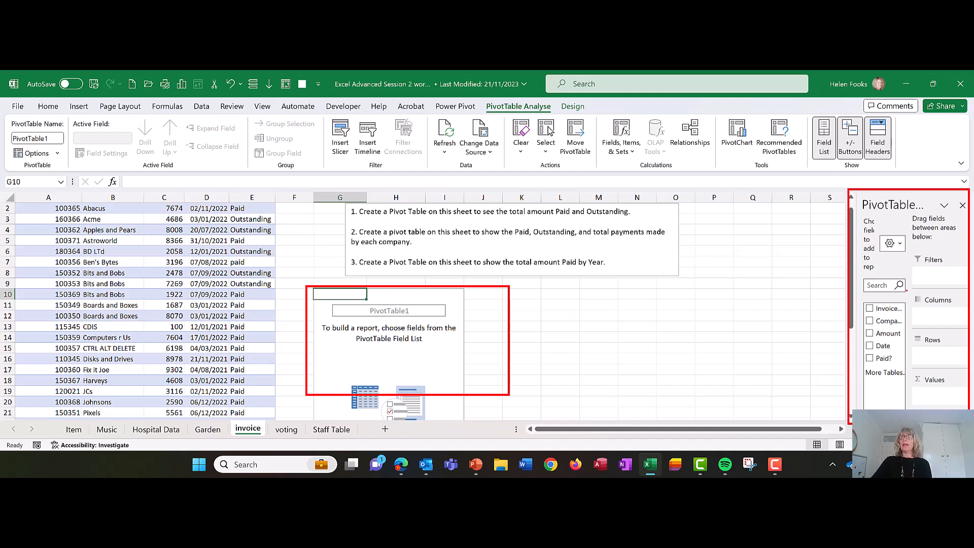
left_click_drag(748, 314, 832, 320)
key("Escape")
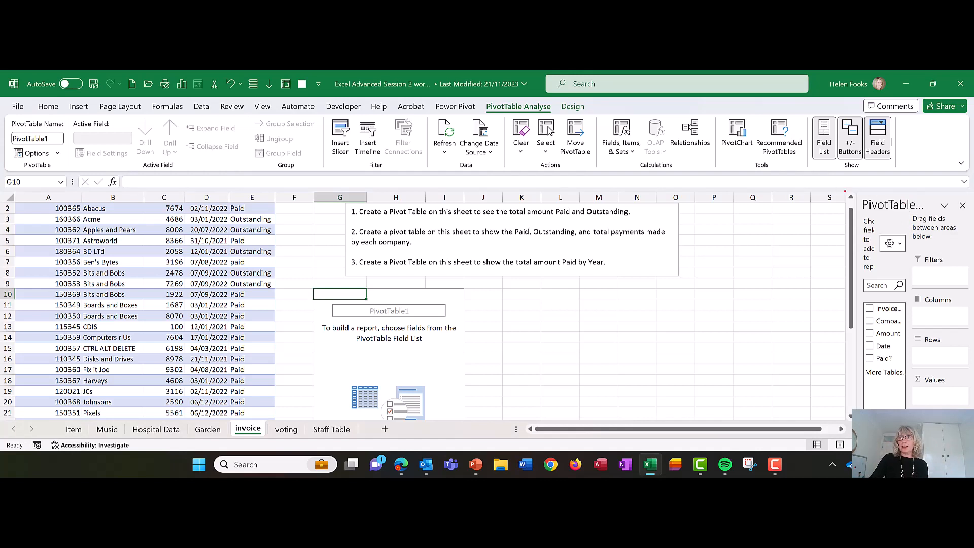
left_click_drag(844, 191, 938, 218)
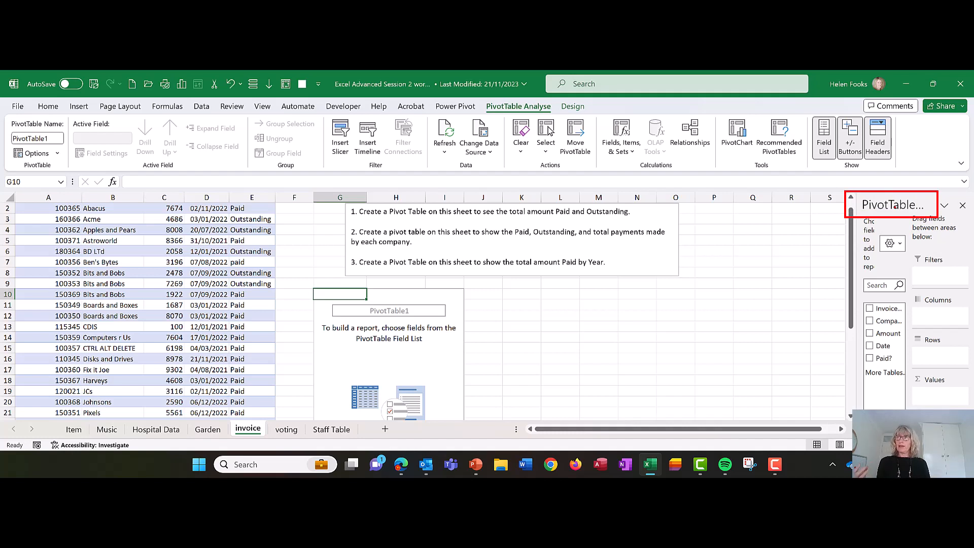
Undock the PivotTable Fields pane over the worksheet and enlarge it so the field names are readable.
mouse_move(883, 203)
left_mouse_down()
mouse_move(779, 198)
mouse_move(705, 168)
left_mouse_up()
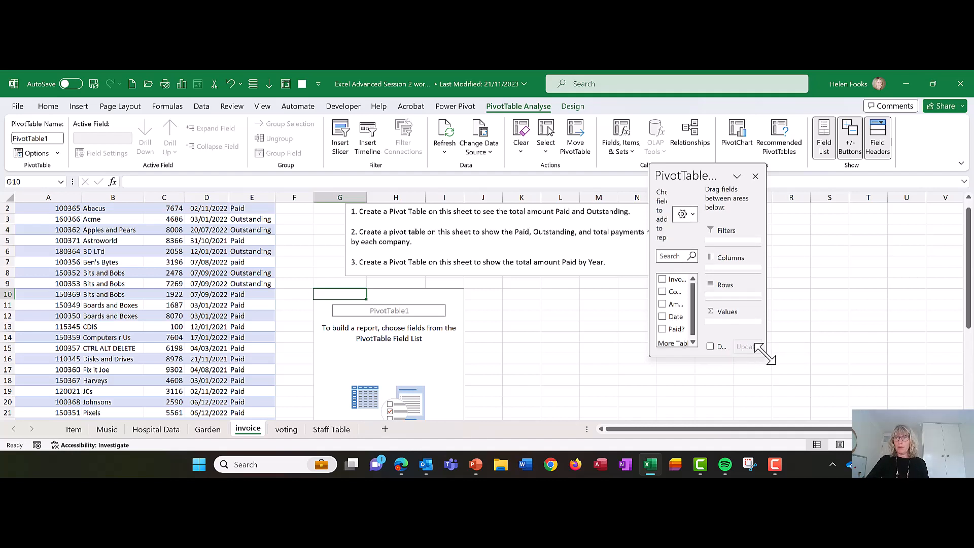
left_click_drag(767, 355, 797, 406)
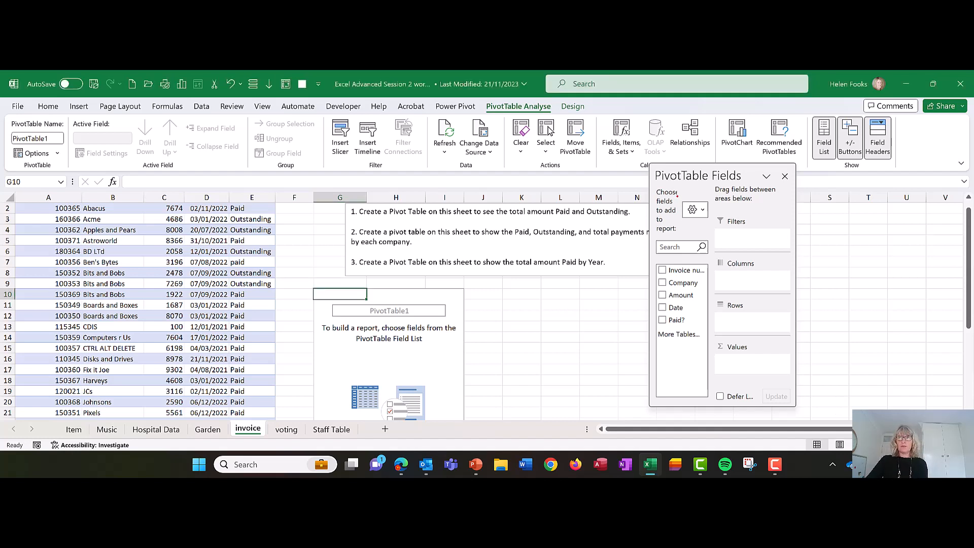
left_click_drag(677, 196, 719, 226)
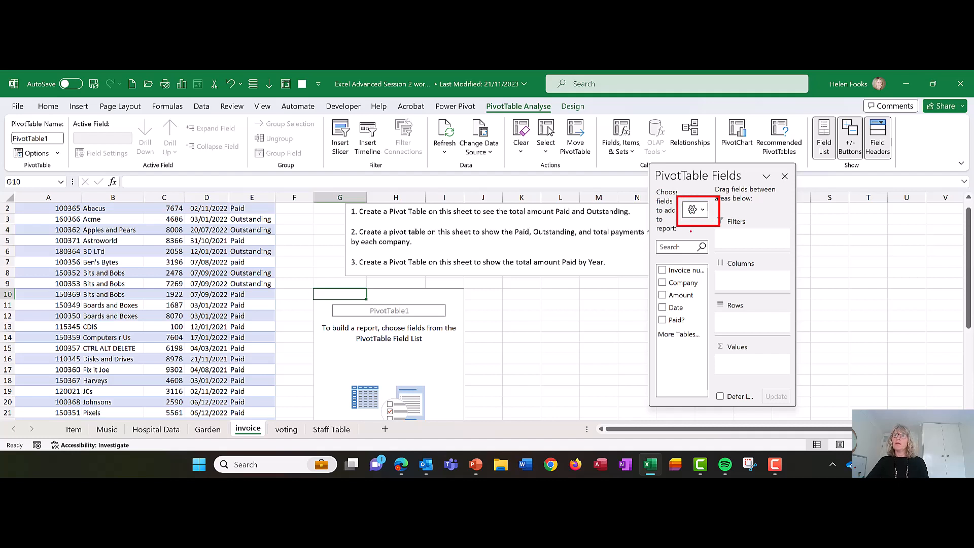
key("Escape")
Try the stacked layout for the PivotTable Fields pane and return to Fields Section and Areas Section Side-By-Side.
left_click(703, 210)
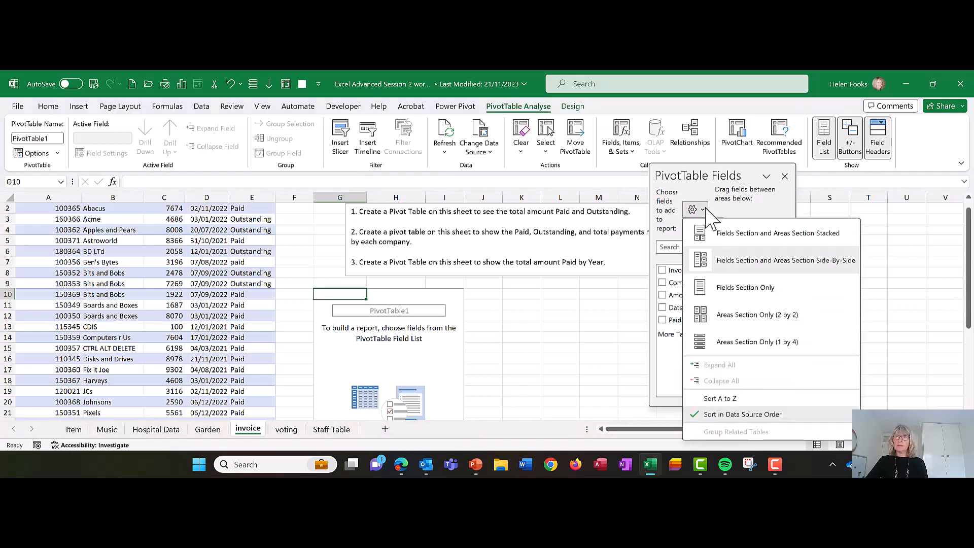
left_click(737, 236)
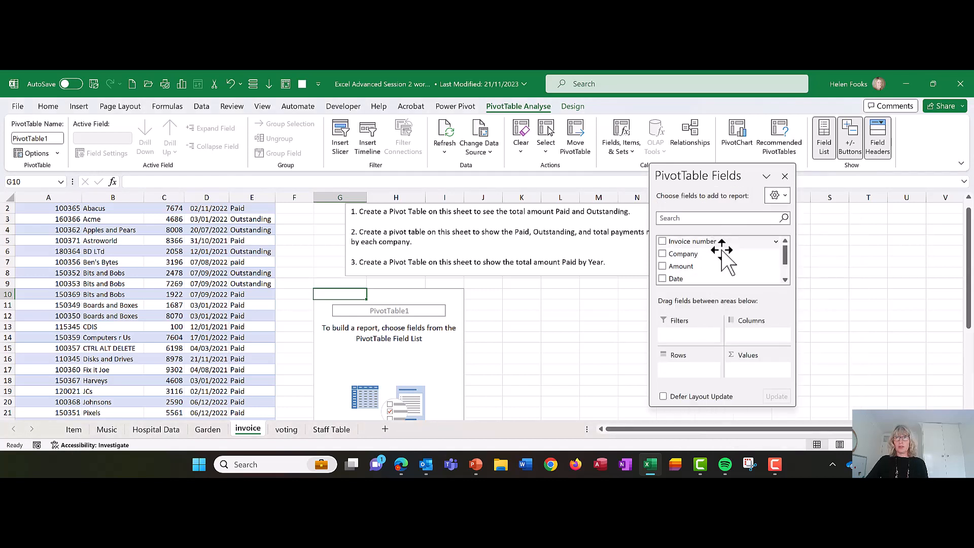
left_click(777, 195)
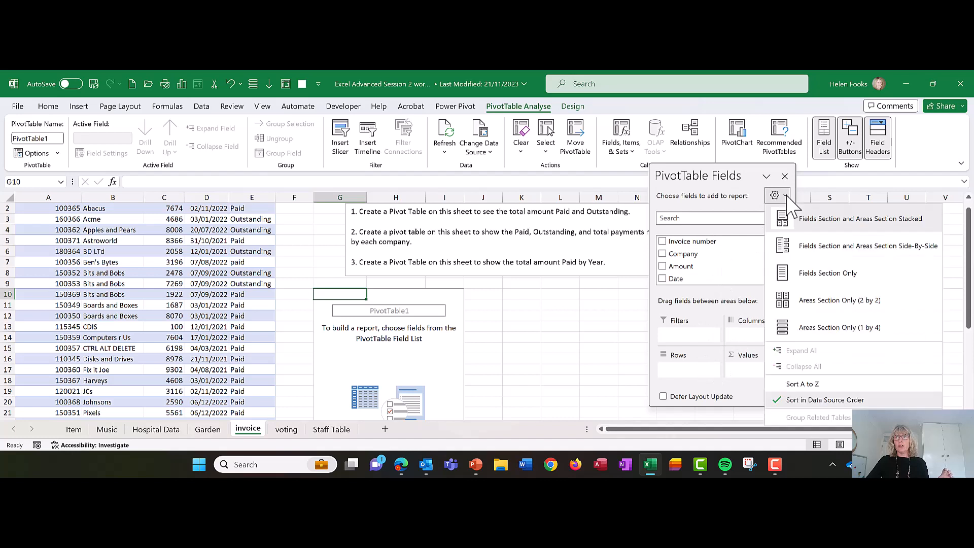
left_click(828, 248)
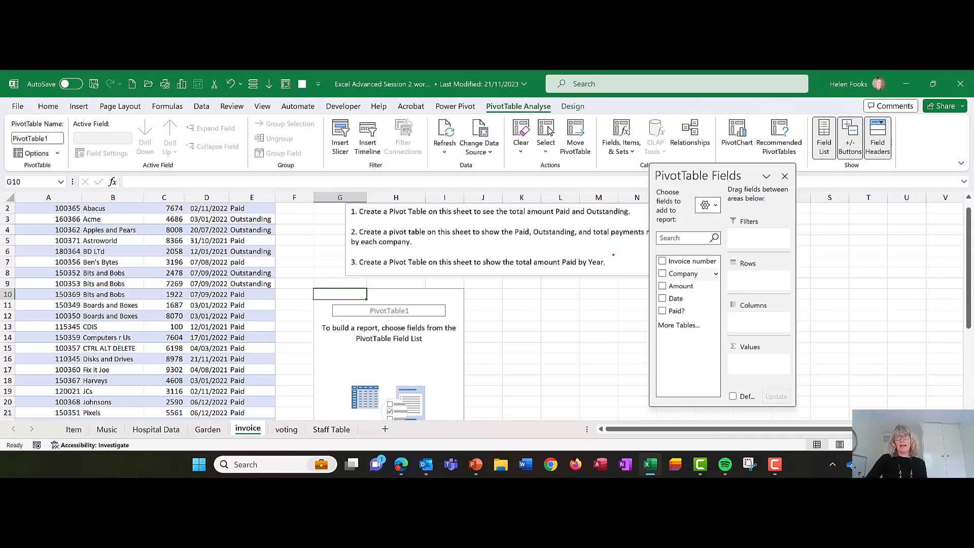
mouse_move(649, 250)
left_mouse_down()
mouse_move(672, 311)
mouse_move(721, 366)
left_mouse_up()
mouse_move(723, 212)
left_mouse_down()
mouse_move(789, 388)
mouse_move(808, 405)
mouse_move(797, 411)
left_mouse_up()
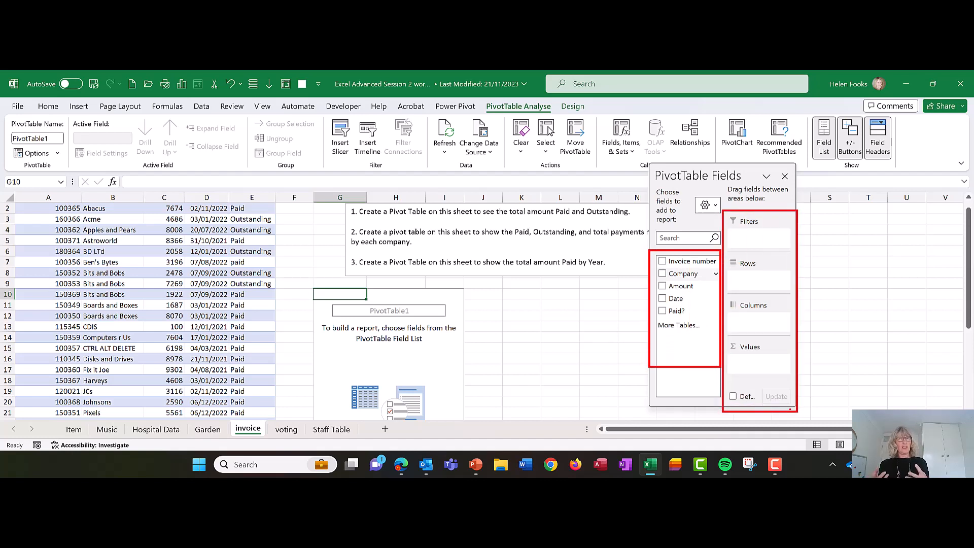
key("Escape")
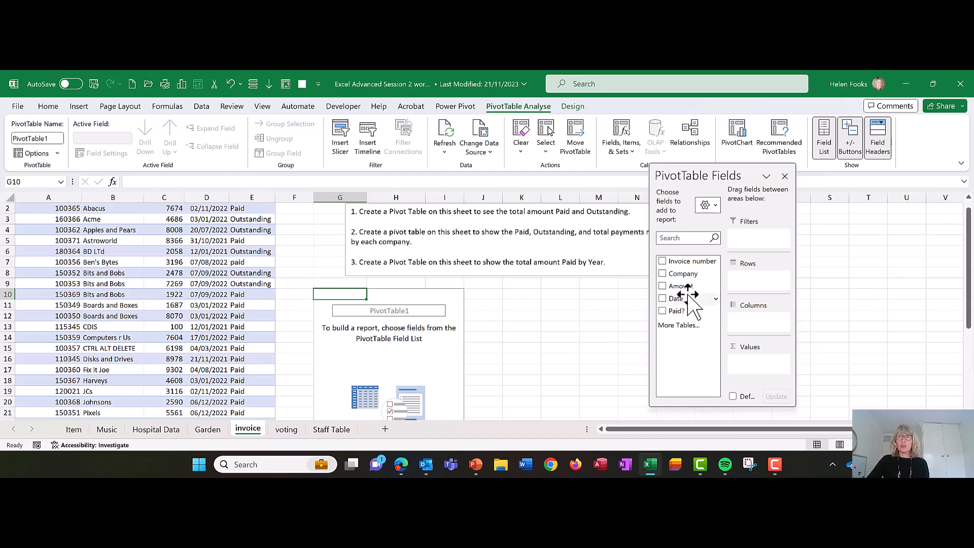
Try adding Invoice number, Company and Amount to the PivotTable by selecting the fields, and remove all three again.
left_click(662, 261)
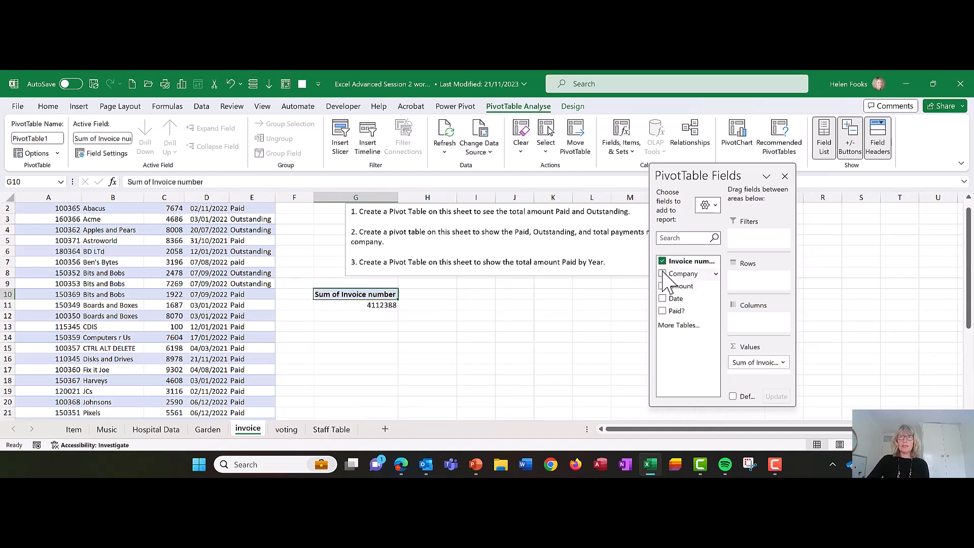
left_click(662, 273)
left_click(662, 286)
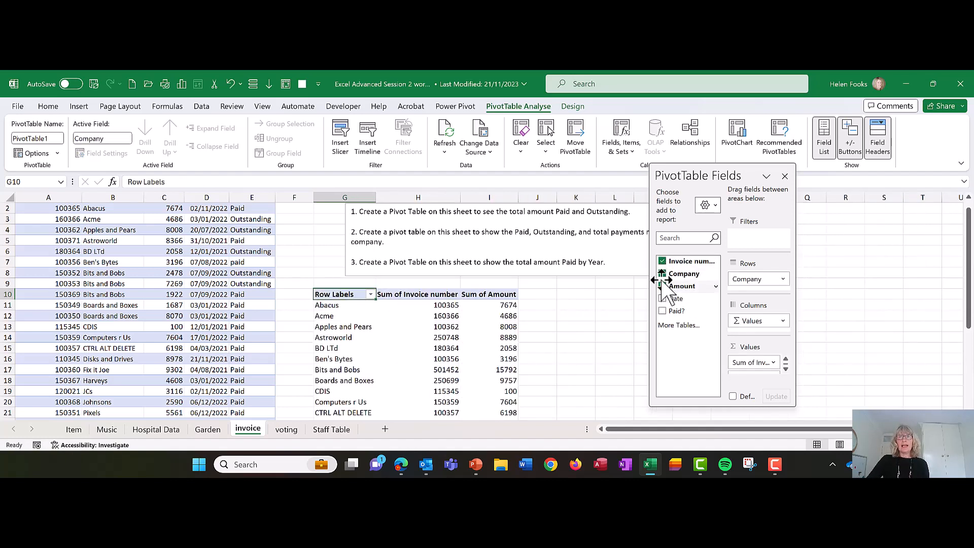
left_click(662, 274)
left_click(662, 286)
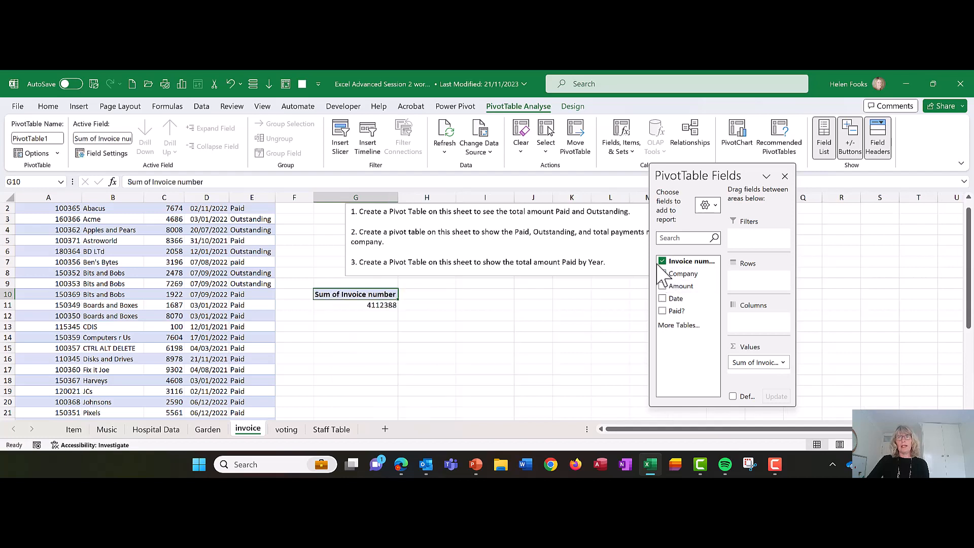
left_click(662, 261)
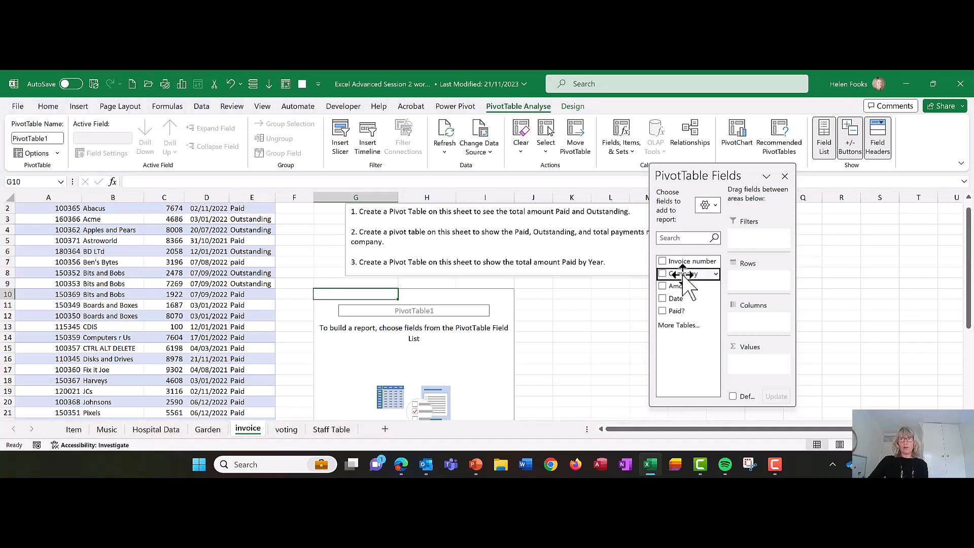
Place the Company field in the PivotTable's Rows area and the Amount field in its Values area.
left_click_drag(689, 283, 761, 285)
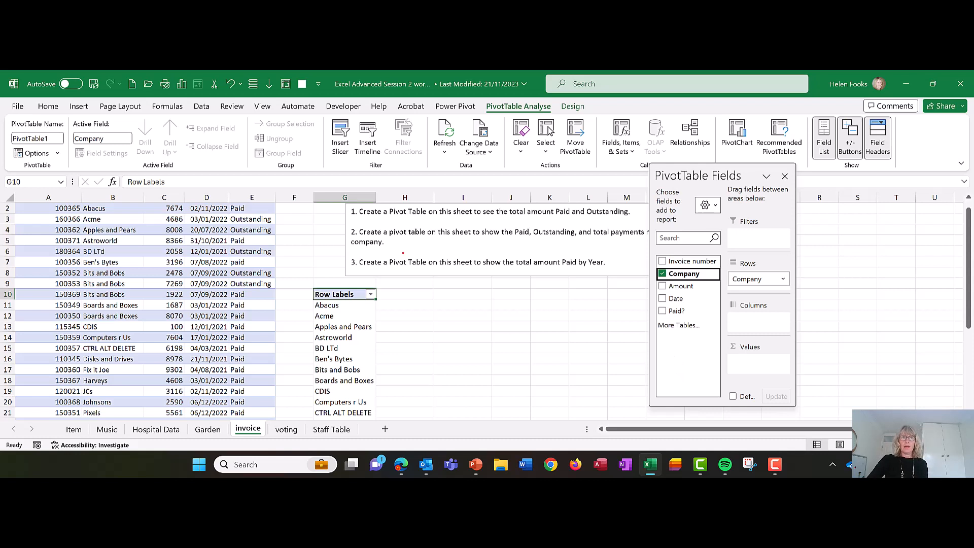
left_click_drag(307, 284, 394, 420)
mouse_move(653, 264)
left_mouse_down()
mouse_move(705, 264)
mouse_move(652, 261)
left_mouse_up()
mouse_move(726, 269)
left_mouse_down()
mouse_move(763, 269)
mouse_move(727, 270)
left_mouse_up()
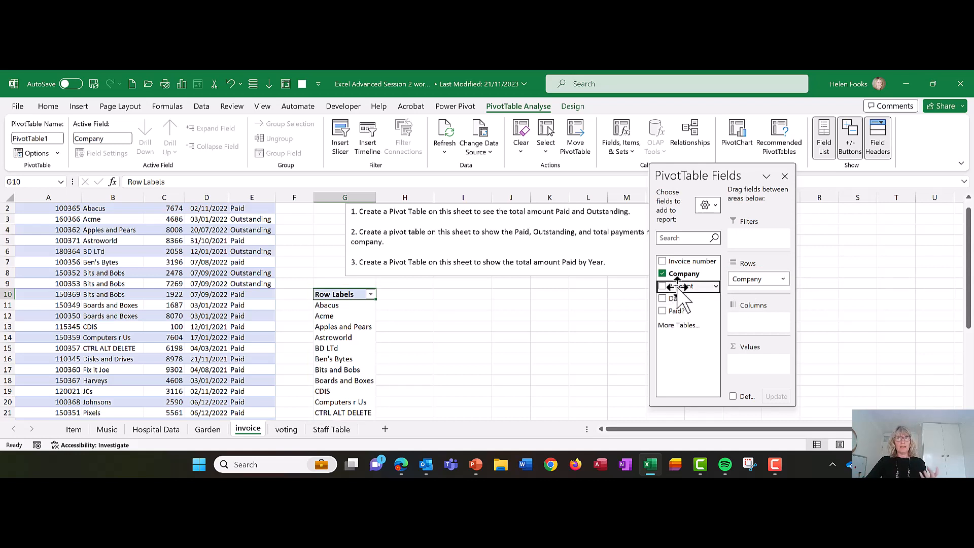
left_click_drag(678, 287, 757, 362)
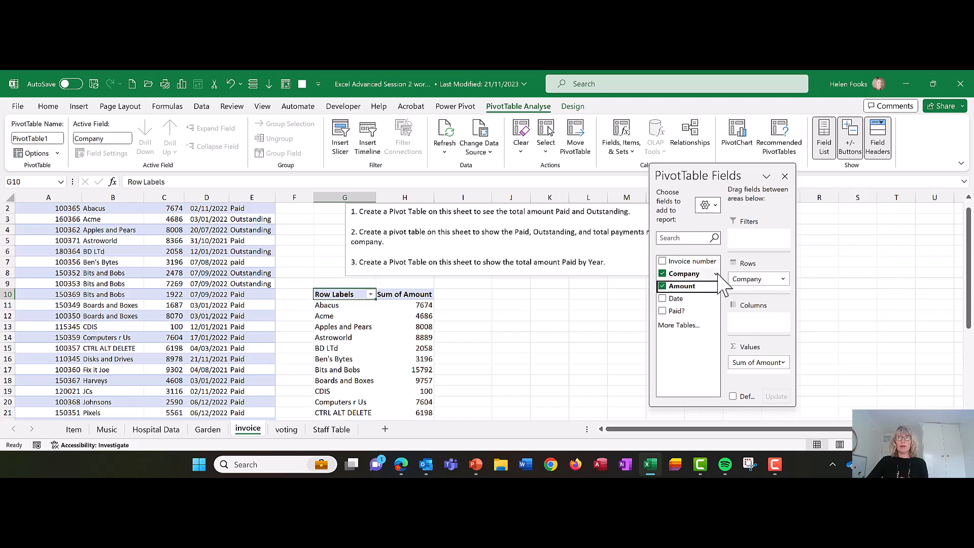
Replace Company with the Paid? field in the PivotTable's Rows area to total the amounts by payment status.
left_click_drag(742, 280, 678, 346)
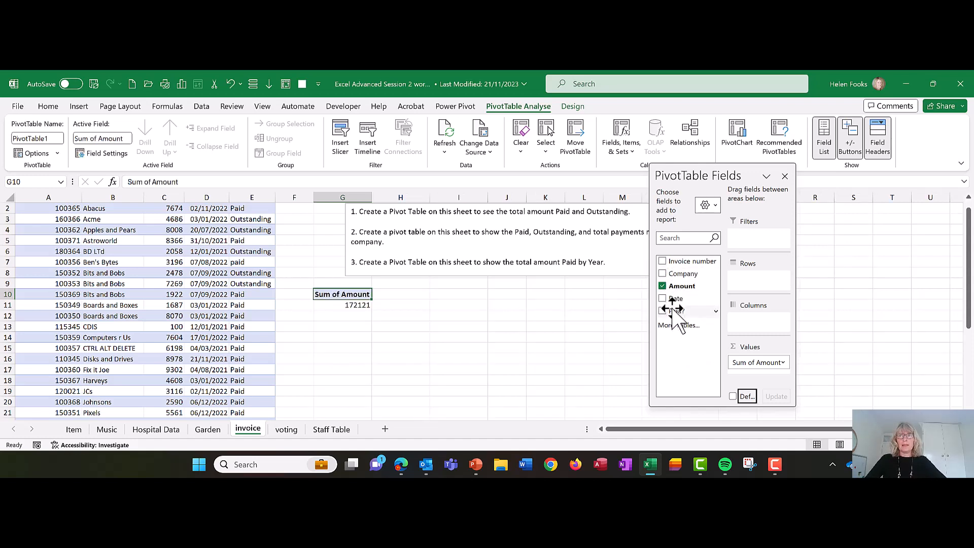
left_click_drag(673, 311, 759, 281)
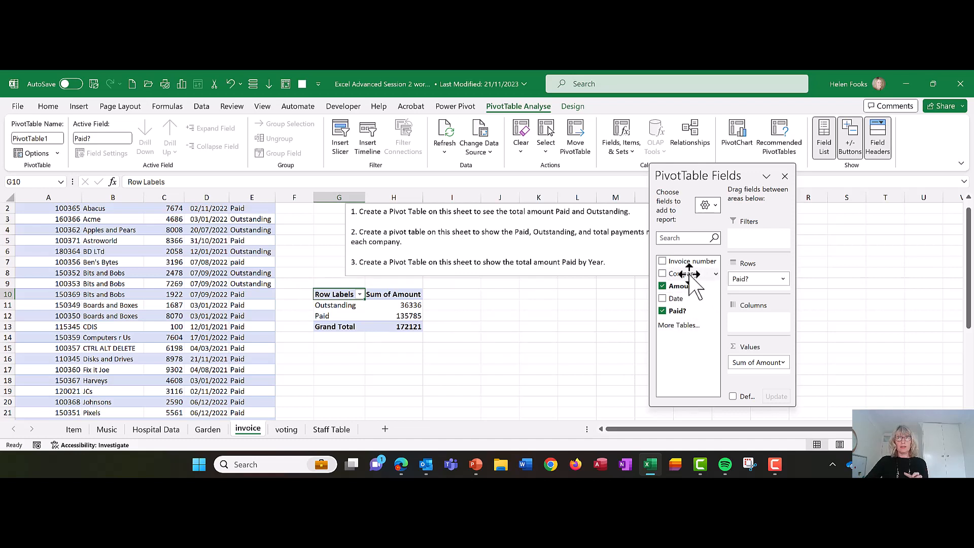
Add Company beneath Paid? in the Rows area and make the PivotTable Fields pane taller to show both row fields.
left_click_drag(690, 275, 752, 283)
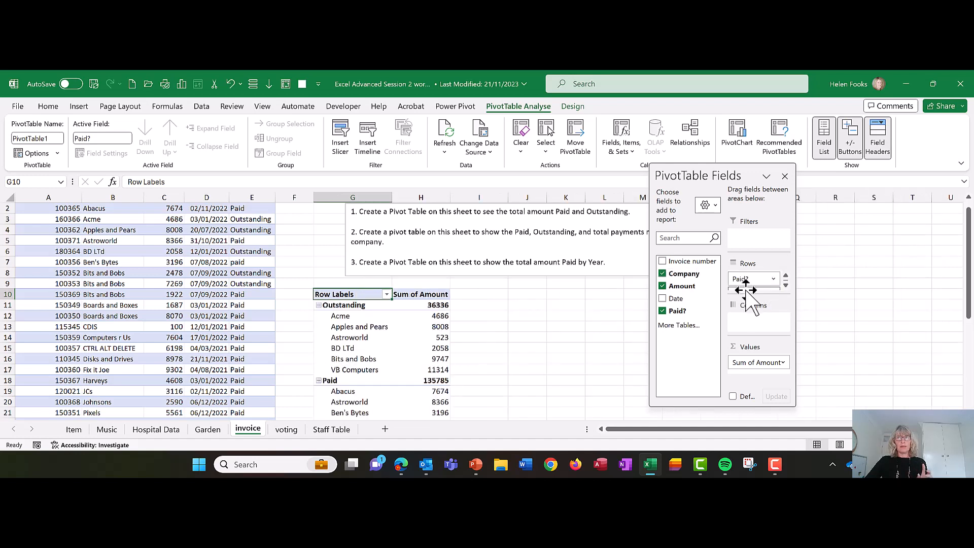
left_click_drag(746, 167, 742, 131)
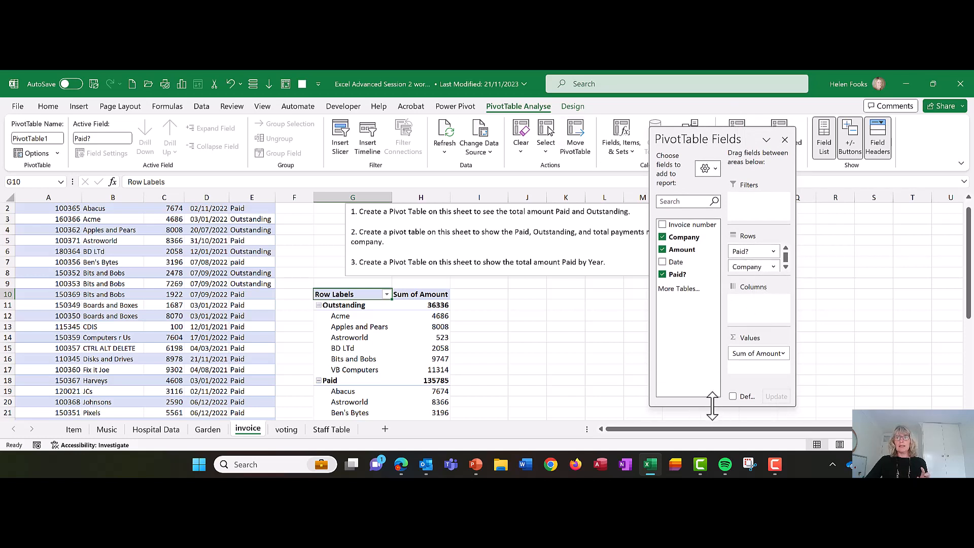
Extend the height of the PivotTable Fields pane so the Rows area has more room for both fields.
left_click_drag(714, 406, 716, 449)
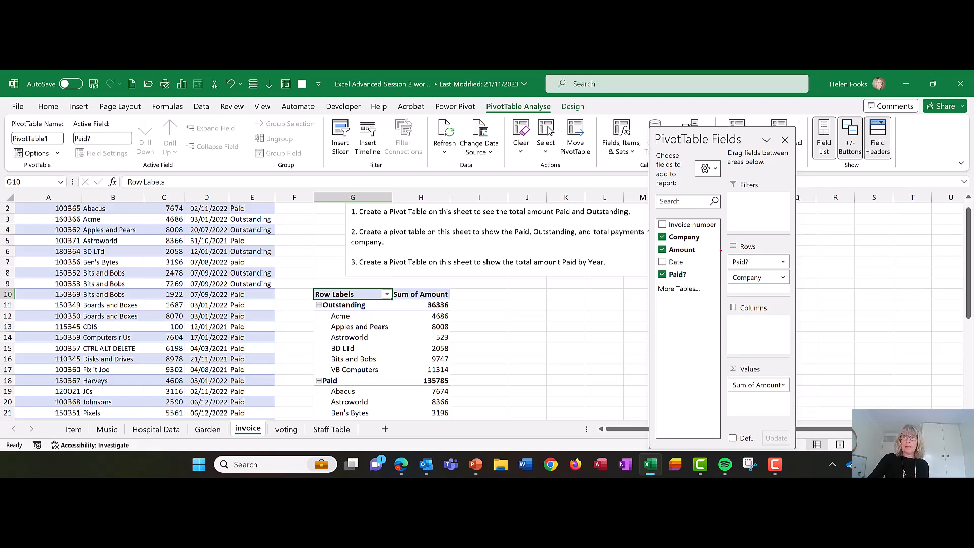
left_click_drag(720, 250, 824, 298)
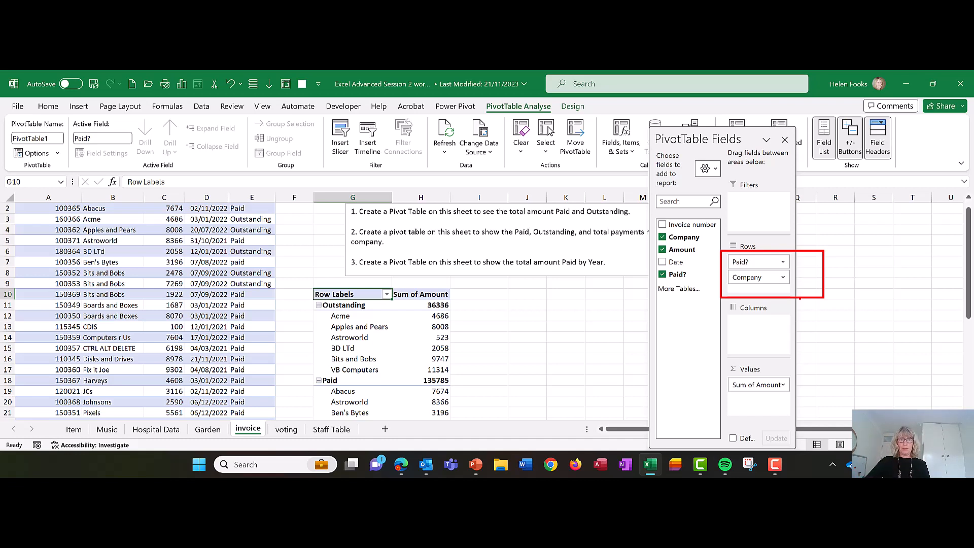
Try Company above Paid? in the PivotTable's Rows area, and restore Paid? as the first row field.
mouse_move(746, 277)
left_mouse_down()
mouse_move(739, 295)
mouse_move(762, 283)
mouse_move(748, 254)
mouse_move(752, 281)
mouse_move(776, 283)
mouse_move(751, 261)
left_mouse_up()
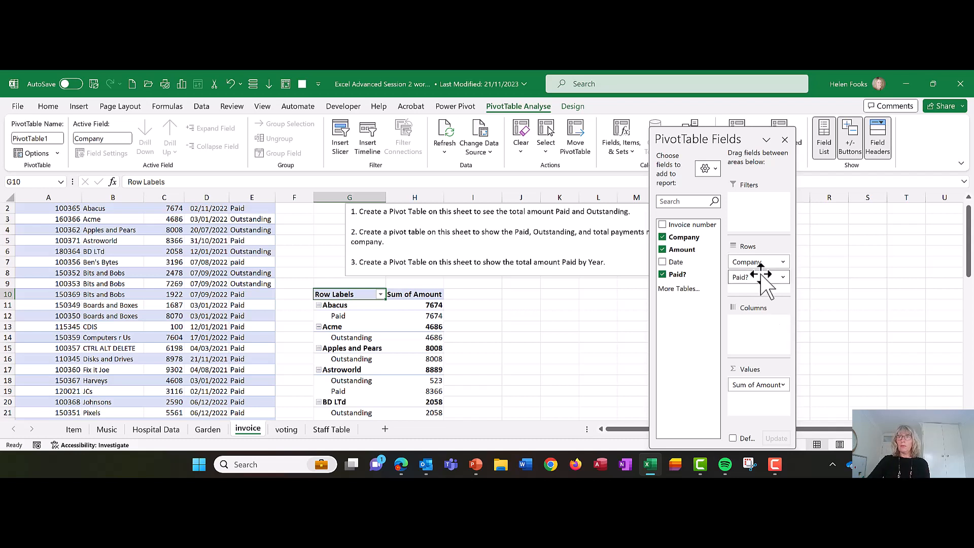
left_click_drag(765, 268, 772, 299)
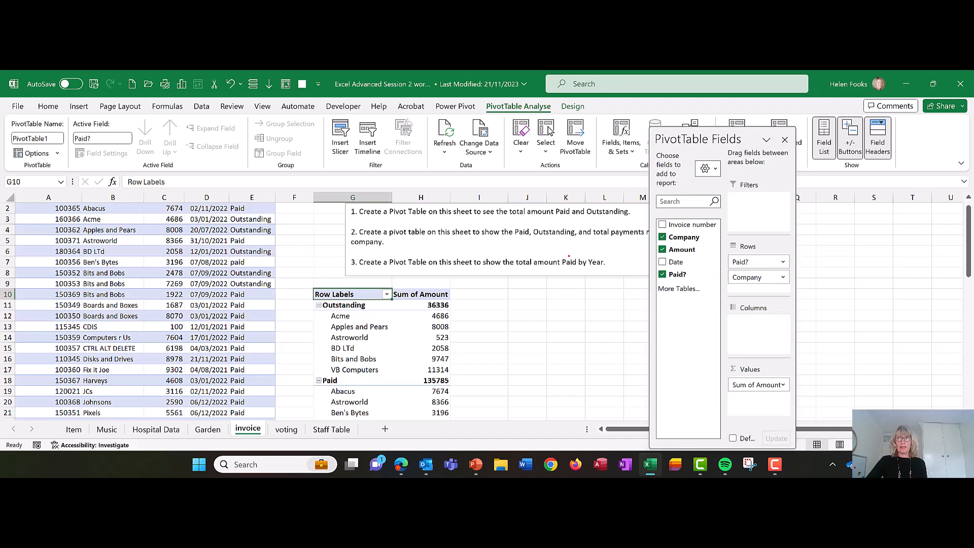
left_click_drag(727, 238, 762, 257)
left_click_drag(726, 362, 767, 377)
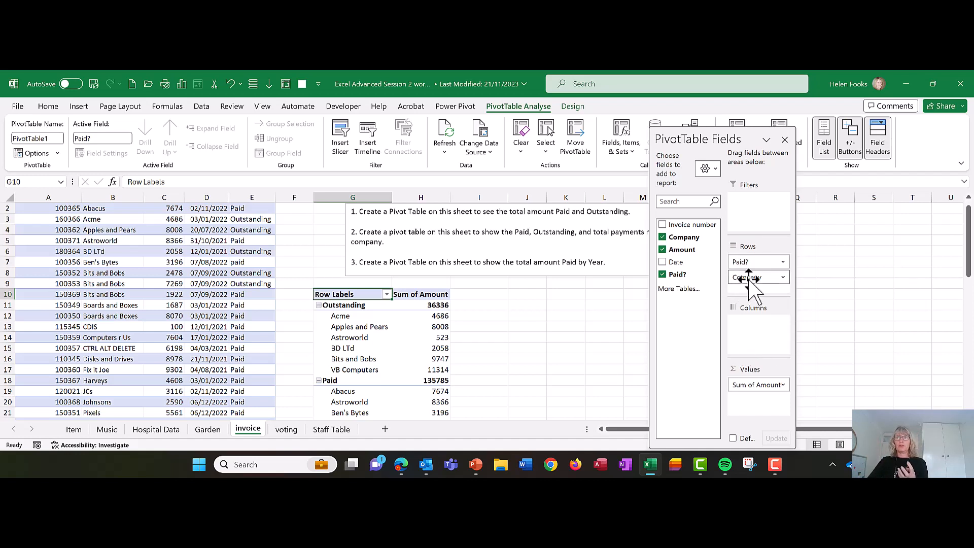
Try the Paid? field in the PivotTable's Columns area, and return it above Company in the Rows area.
left_click_drag(748, 262, 759, 332)
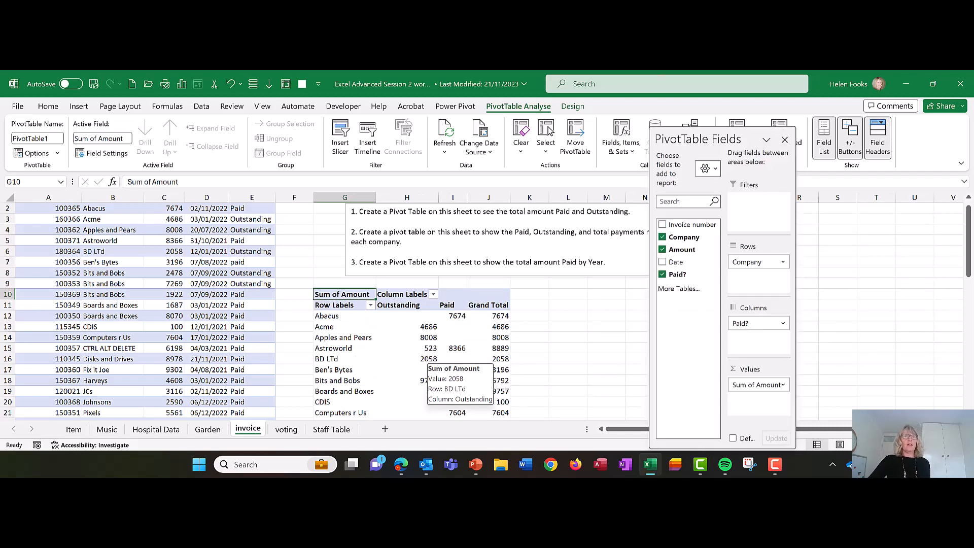
left_click_drag(378, 300, 473, 326)
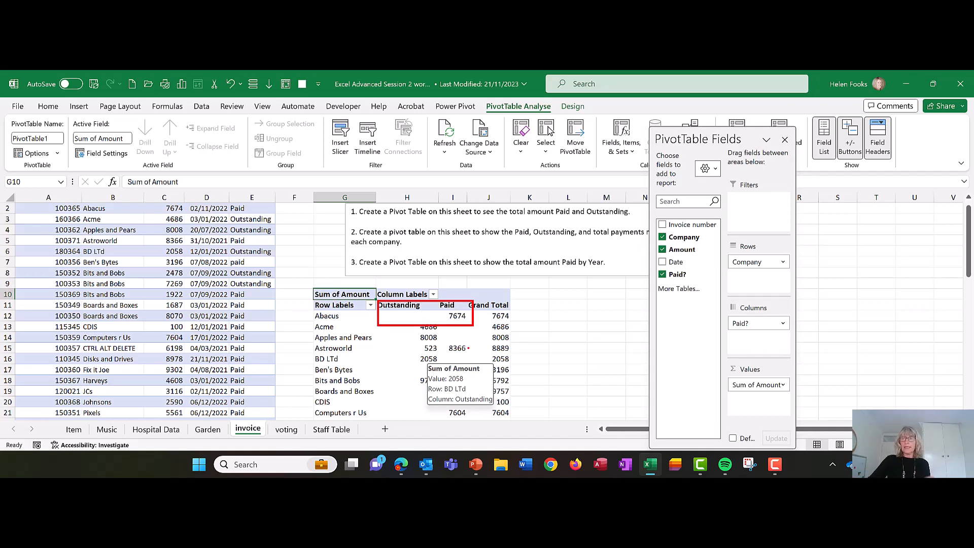
key("Escape")
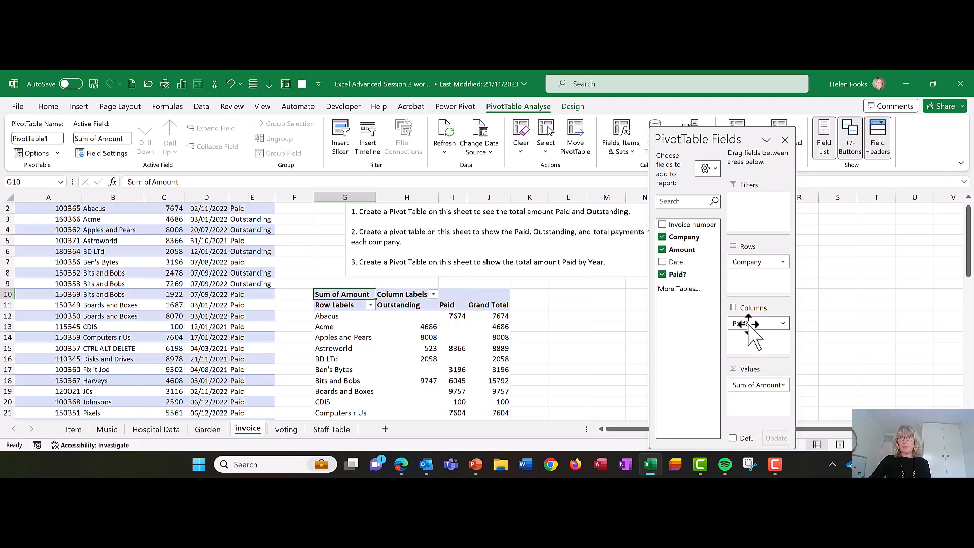
mouse_move(749, 323)
left_mouse_down()
mouse_move(764, 263)
mouse_move(769, 302)
mouse_move(756, 284)
left_mouse_up()
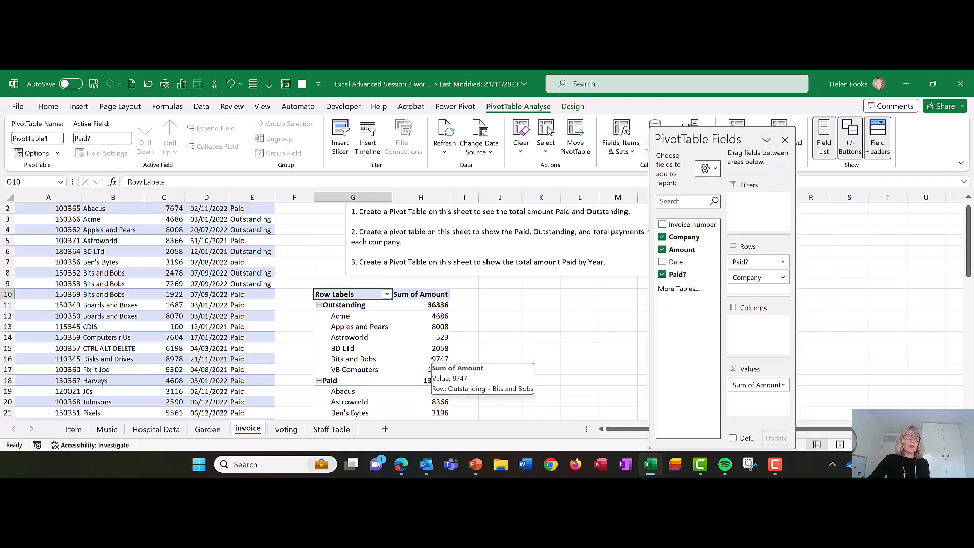
left_click_drag(313, 285, 465, 306)
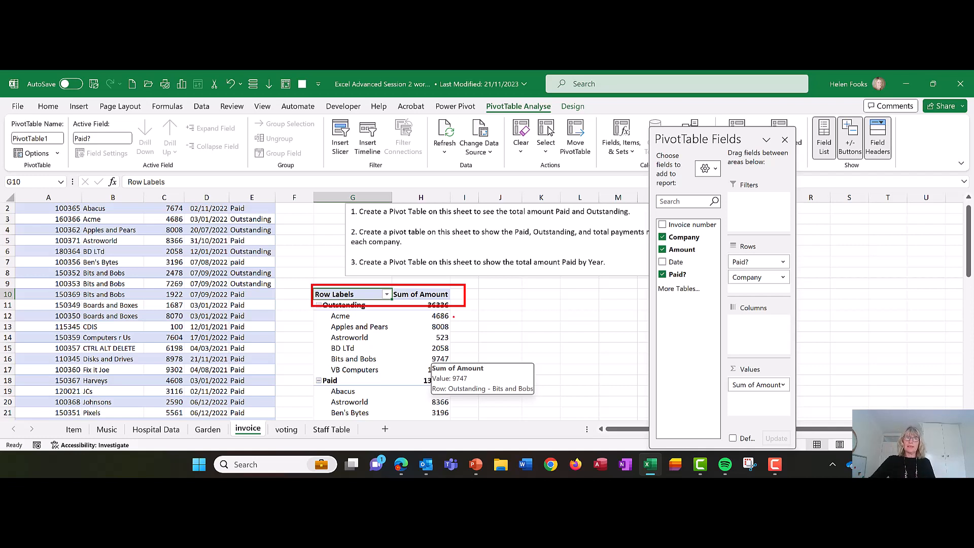
key("Escape")
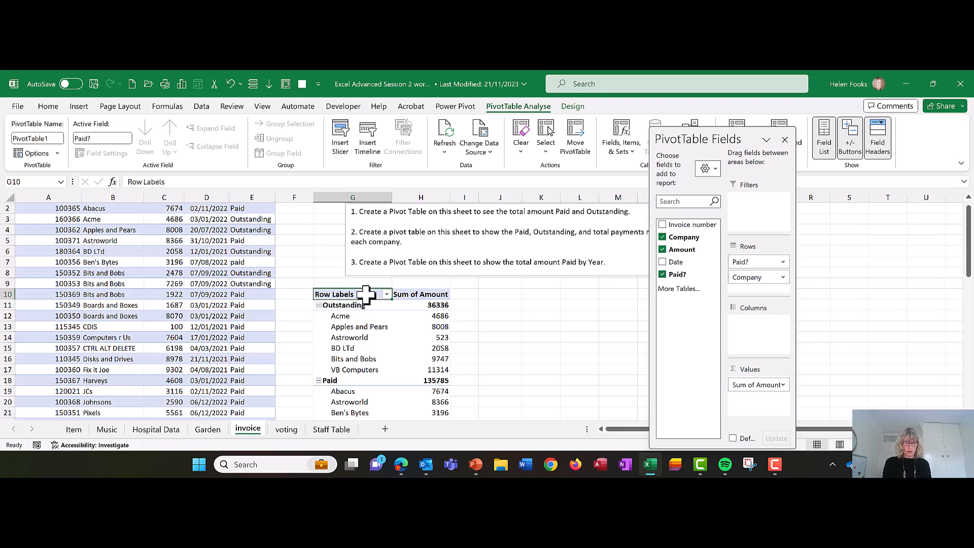
Rename the PivotTable's Row Labels heading as Payments and its Sum of Amount heading as Total.
type("Pay")
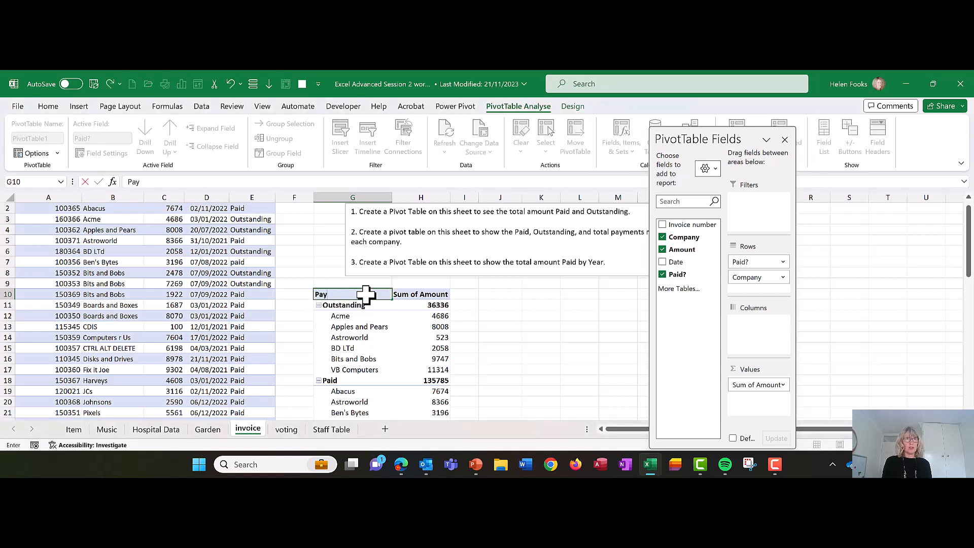
type("ments")
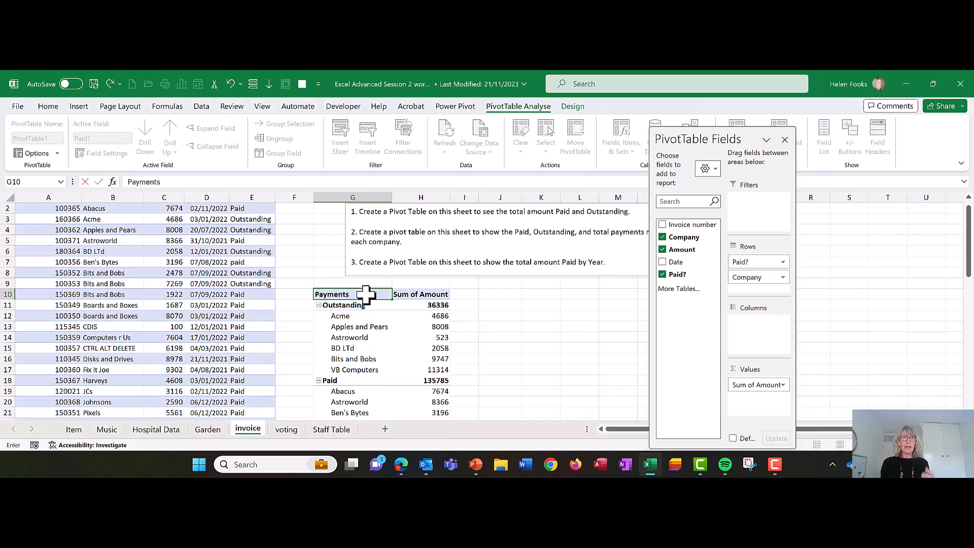
key("Tab")
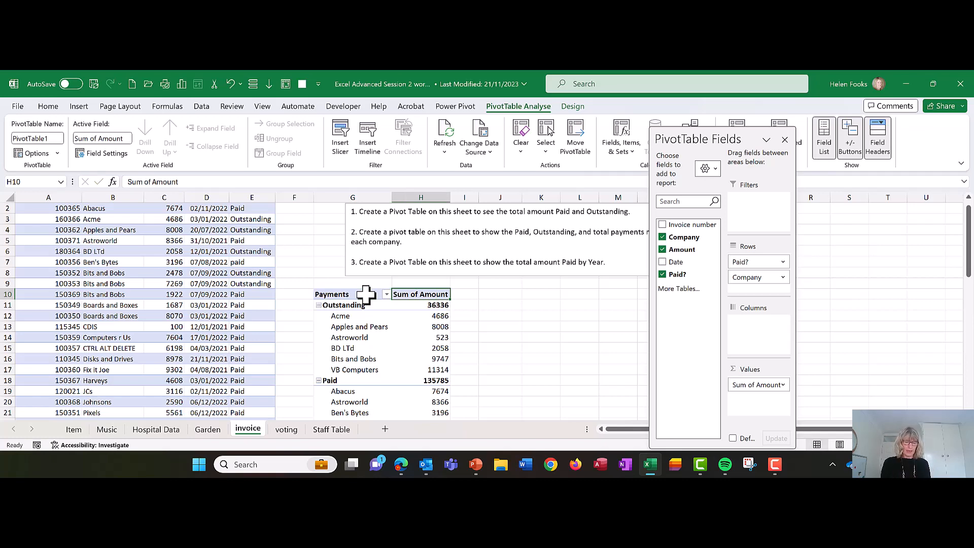
type("Total")
key("Return")
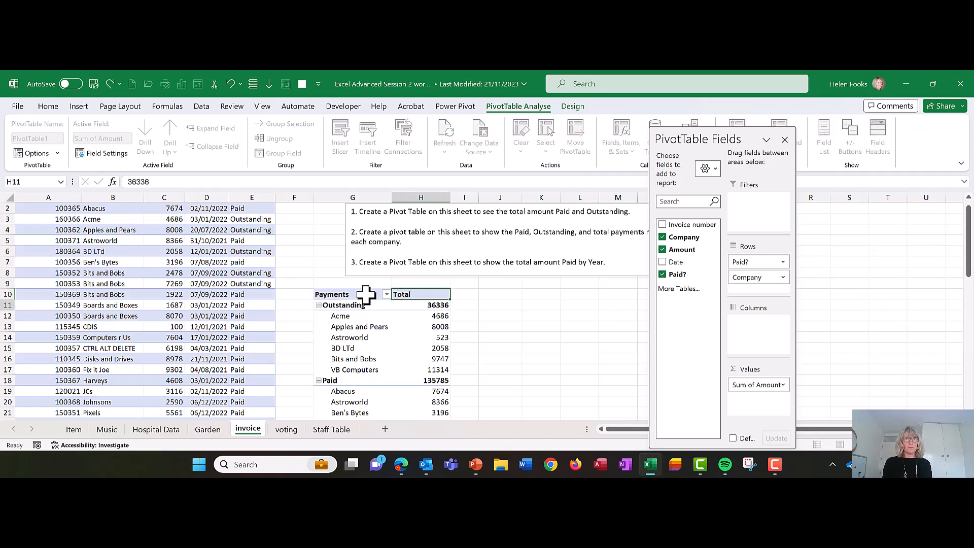
Centre the Total heading in cell H10 and leave the PivotTable to view it.
key("Up")
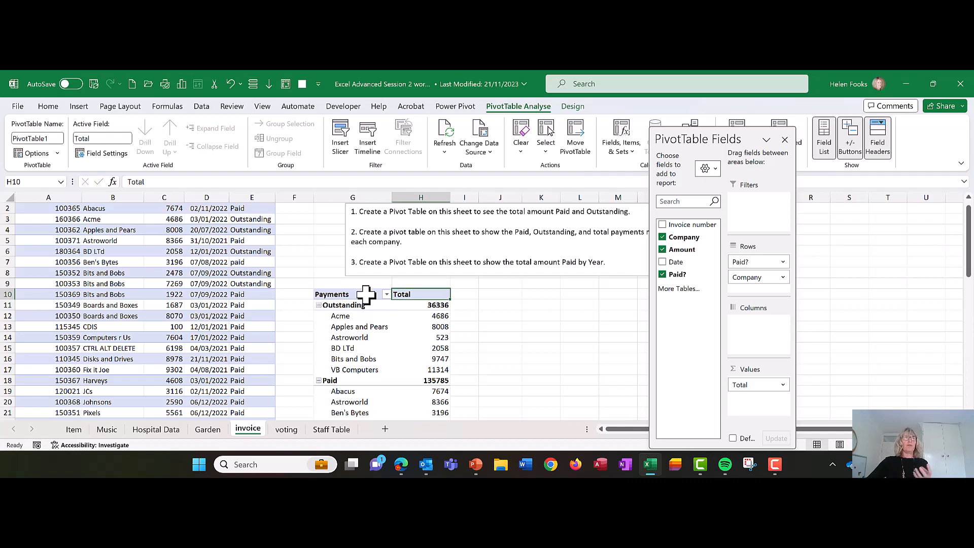
left_click(47, 106)
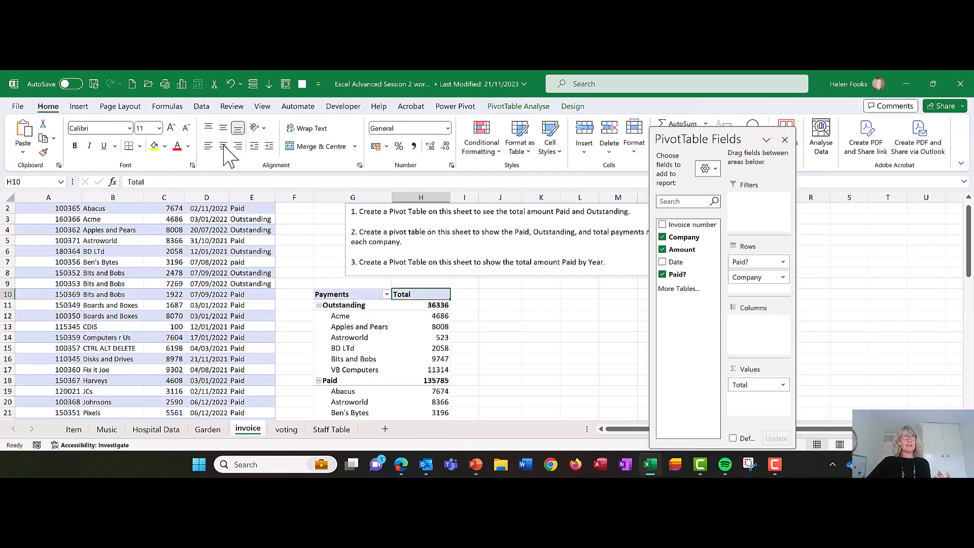
left_click(327, 294)
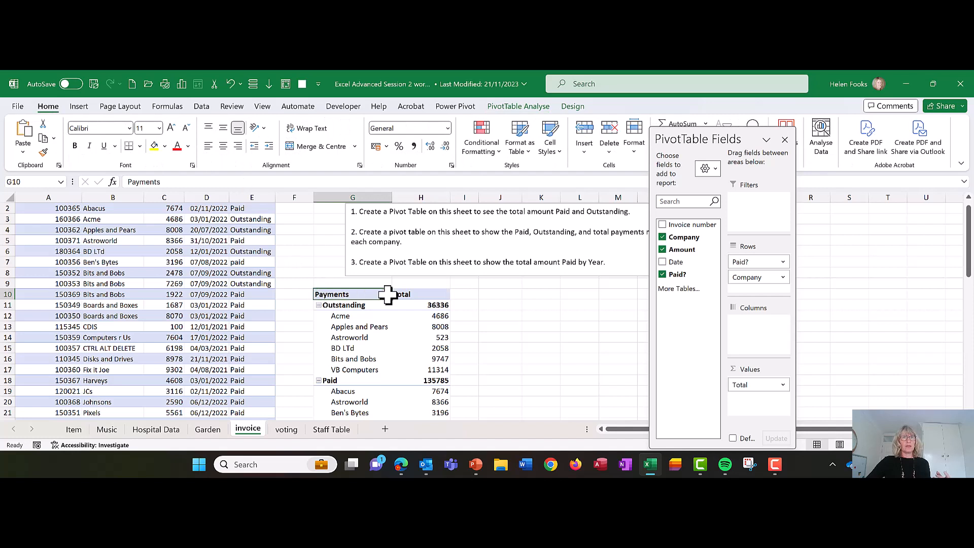
left_click(412, 295)
left_click(222, 145)
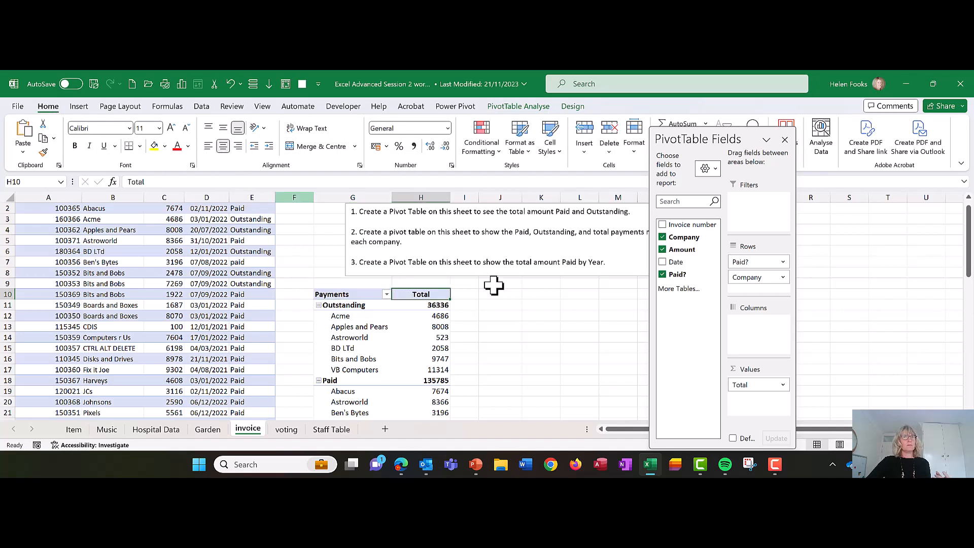
left_click(530, 306)
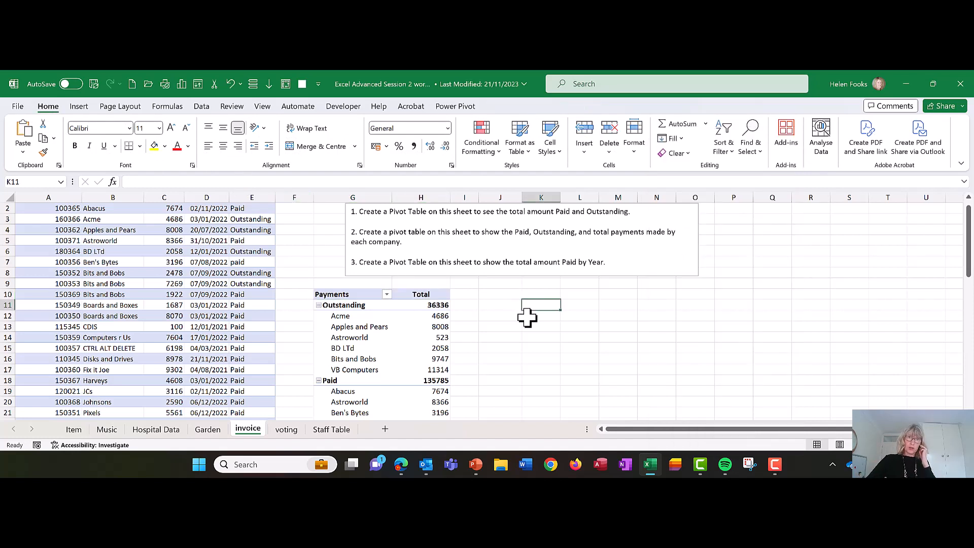
Format all values in the PivotTable's Total column as Currency with the £ symbol and two decimal places.
left_click(410, 348)
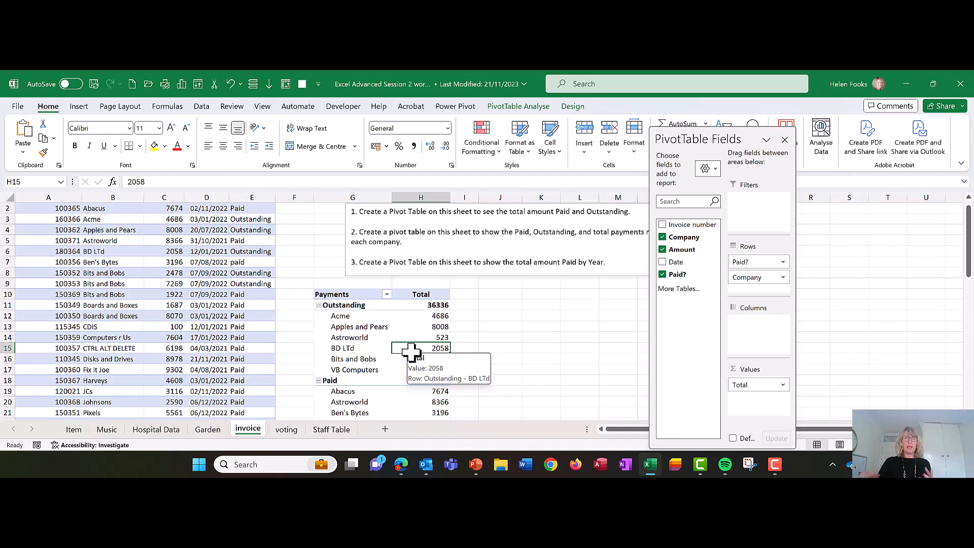
right_click(419, 307)
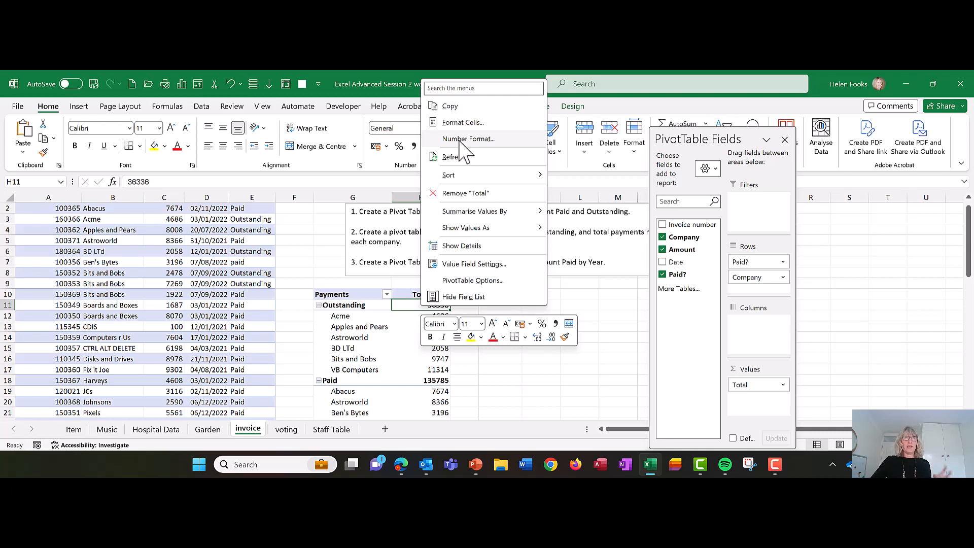
left_click(461, 140)
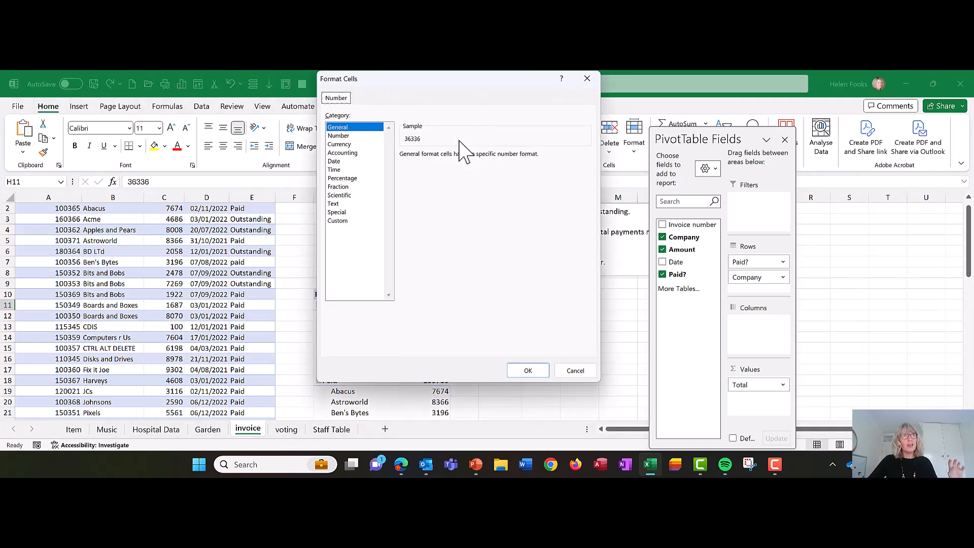
left_click(347, 145)
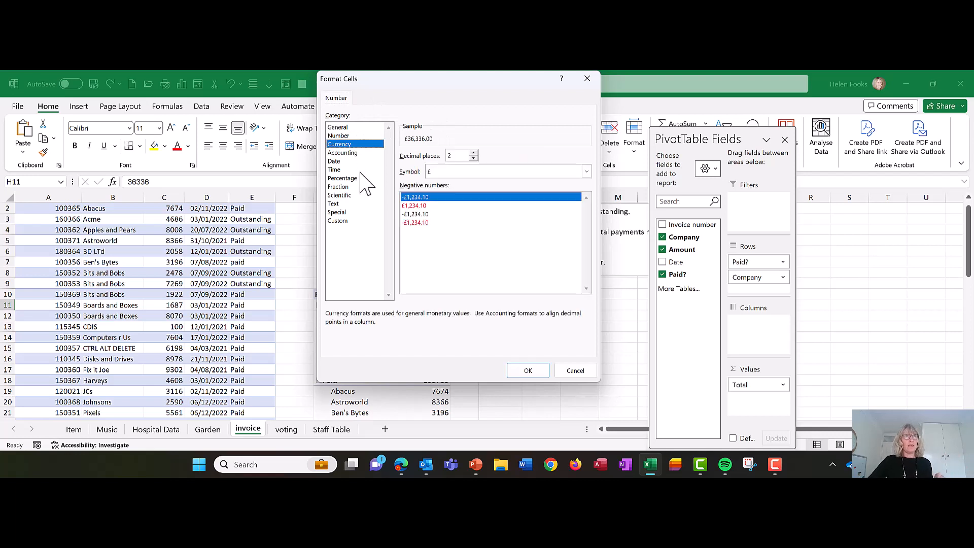
left_click(344, 136)
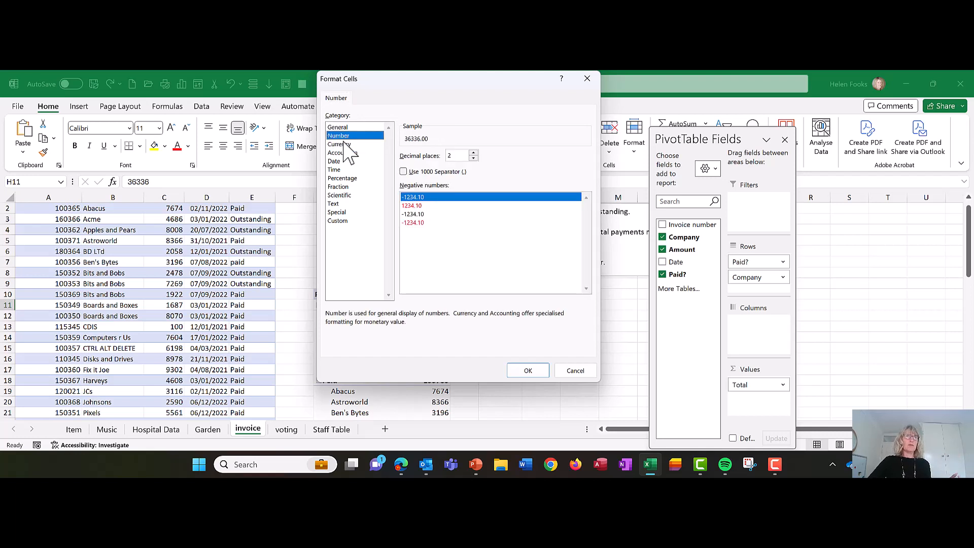
left_click(347, 144)
left_click(528, 371)
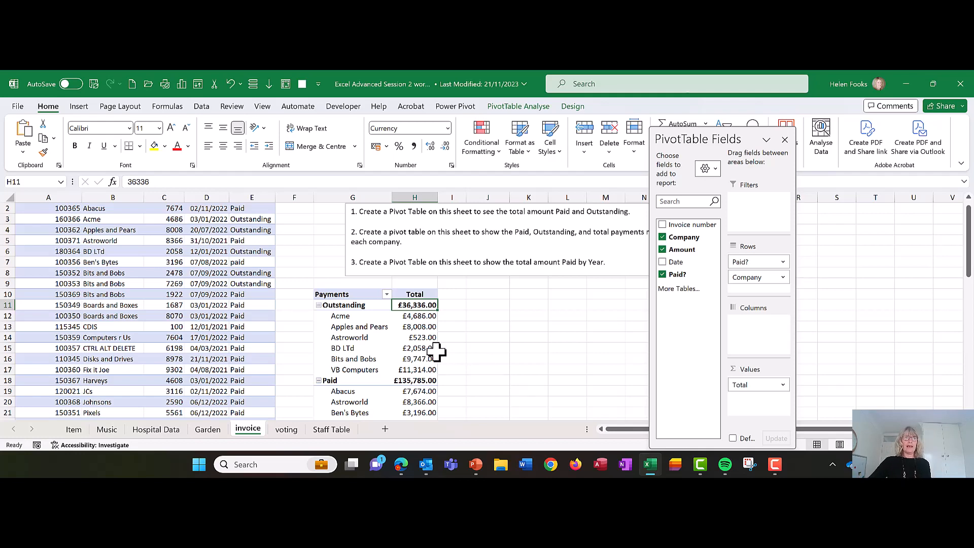
right_click(412, 306)
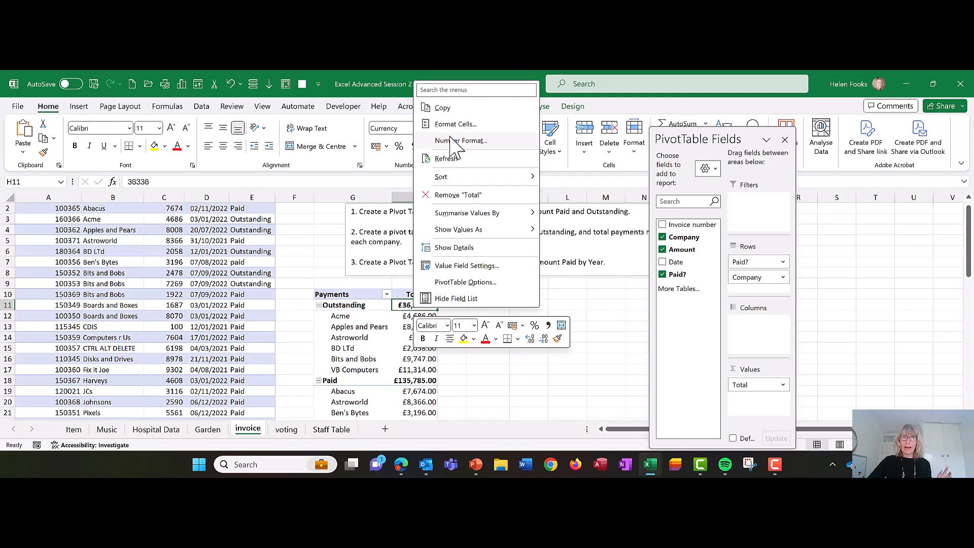
left_click(366, 327)
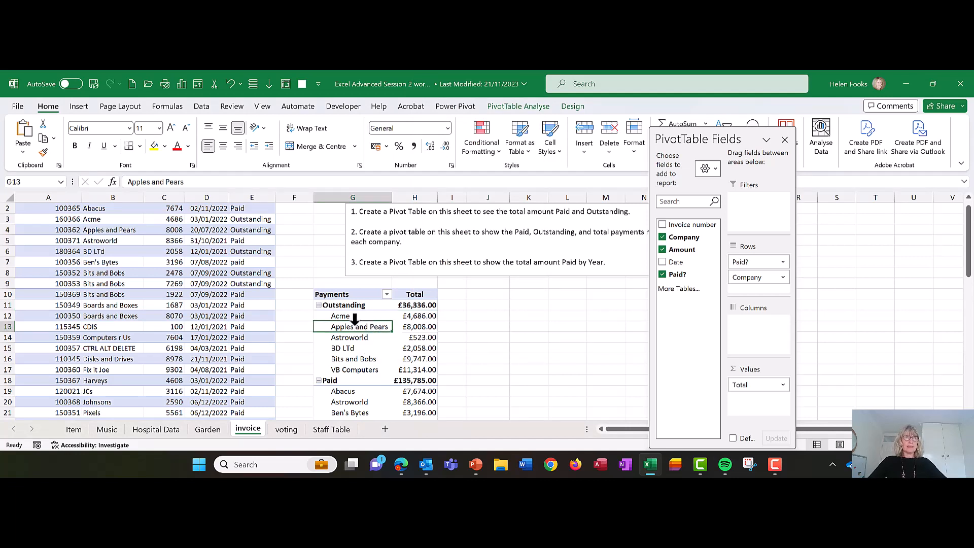
right_click(354, 321)
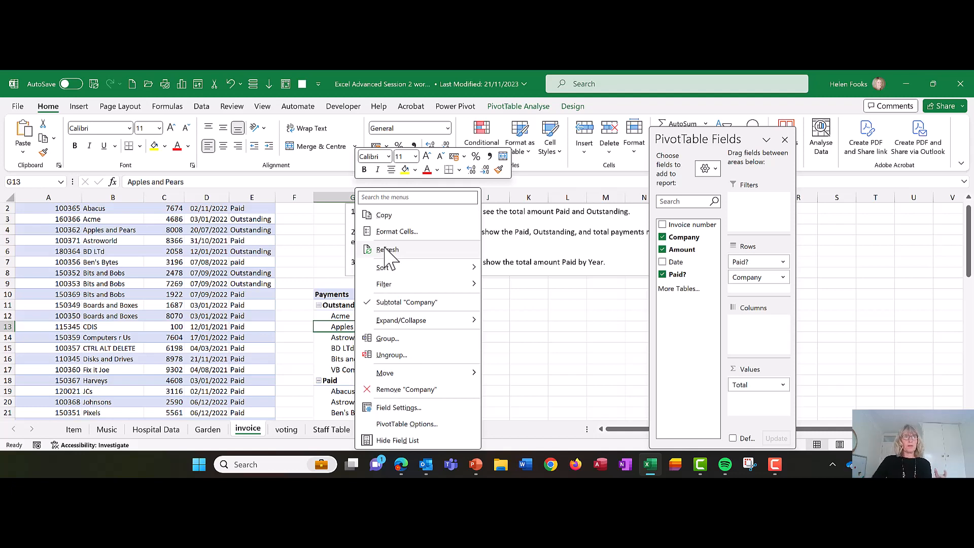
left_click(336, 327)
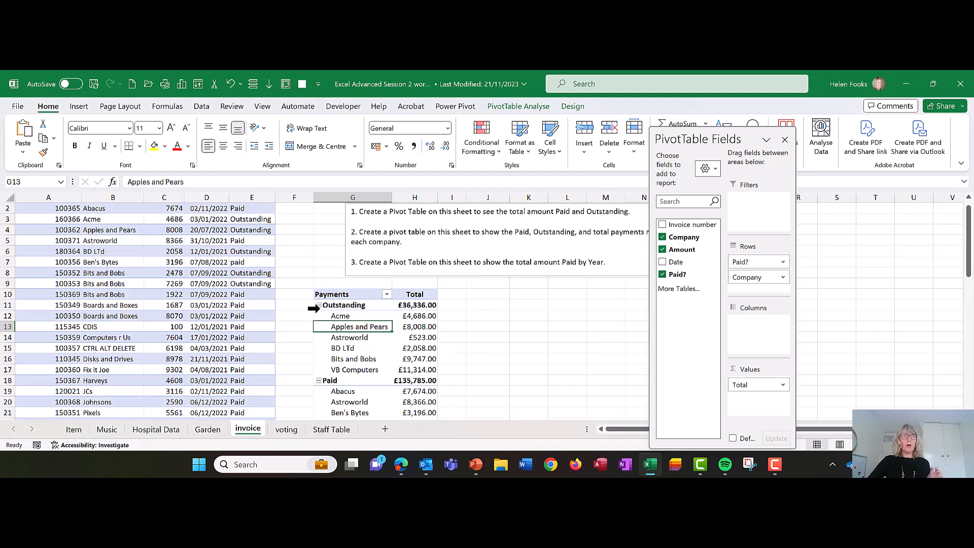
Collapse the Outstanding and Paid groups in the PivotTable to their totals, and expand both to list the companies again.
left_click(319, 305)
left_click(319, 319)
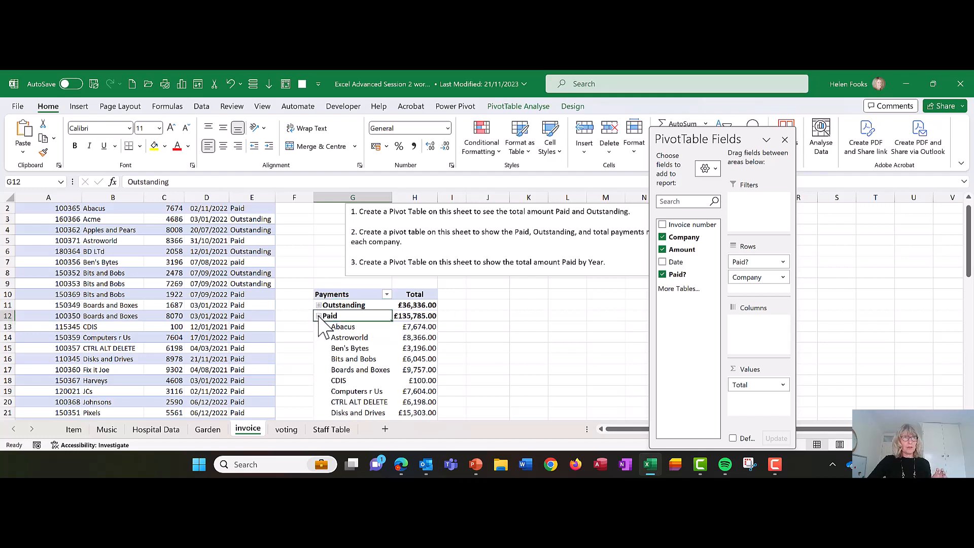
left_click(318, 317)
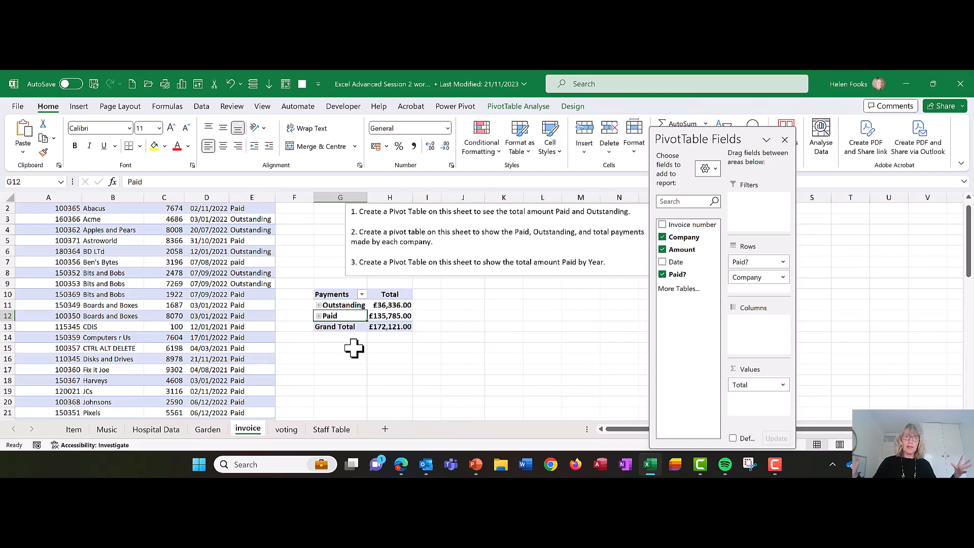
left_click(318, 315)
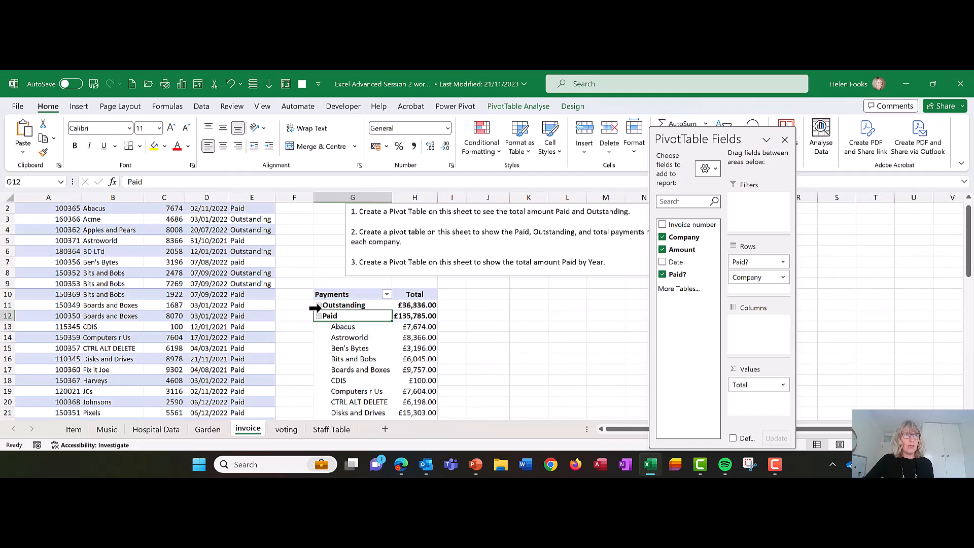
left_click(315, 305)
left_click(319, 305)
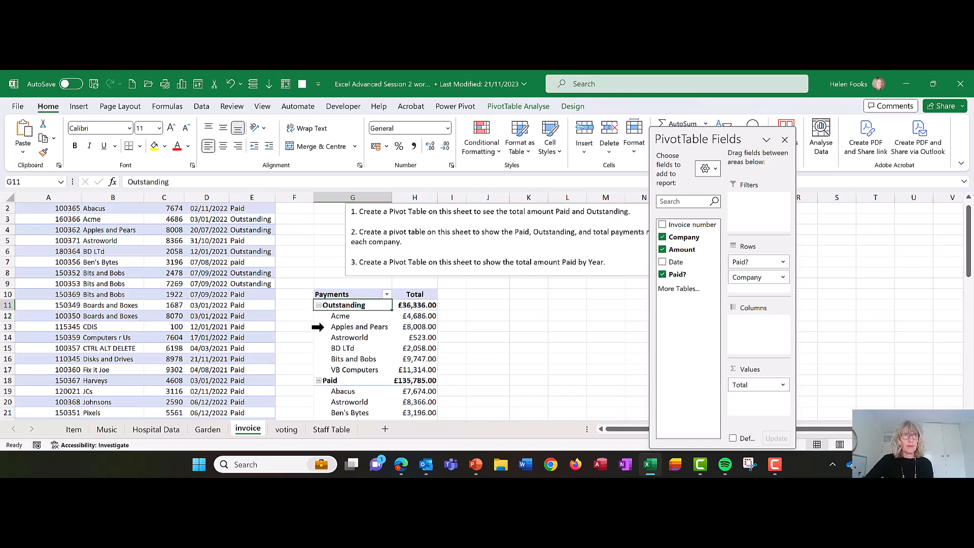
left_click(345, 337)
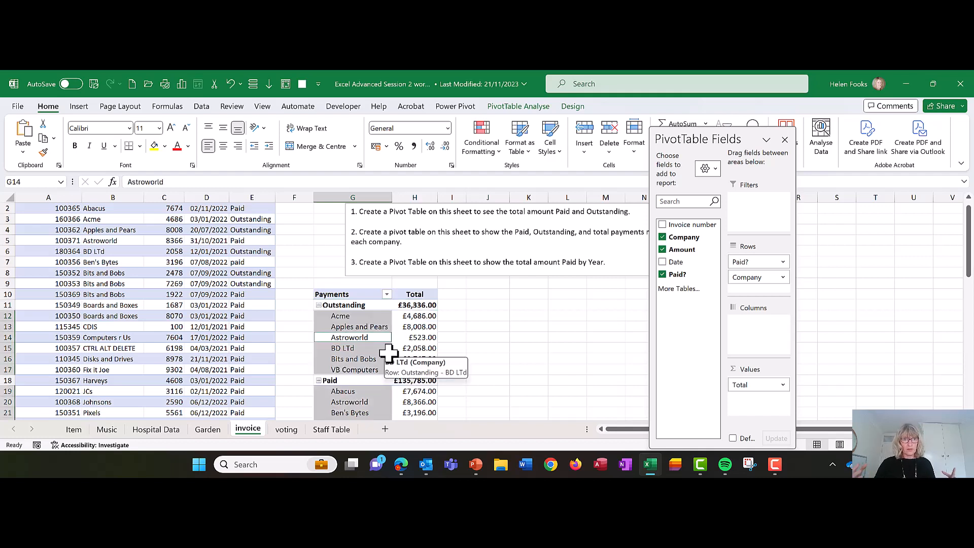